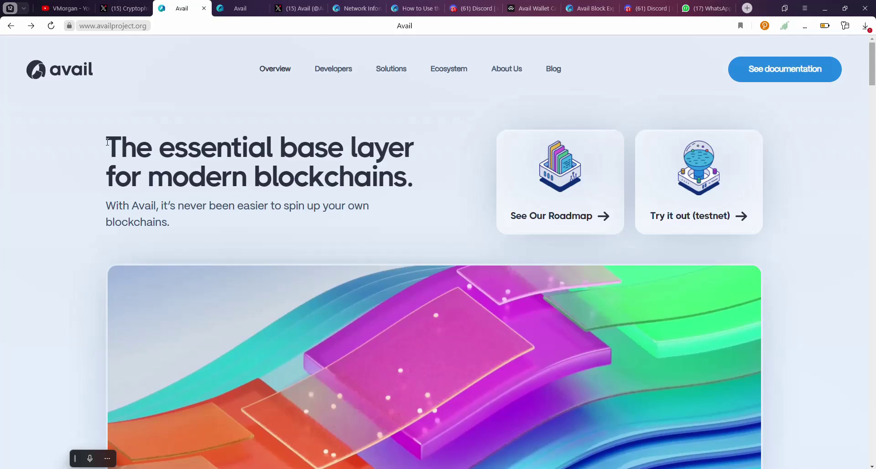
# Step: Read the X thread on the Avail airdrop, covering its introduction and the comparison of Avail with Celestia
pyautogui.hotkey('ctrl', '1')
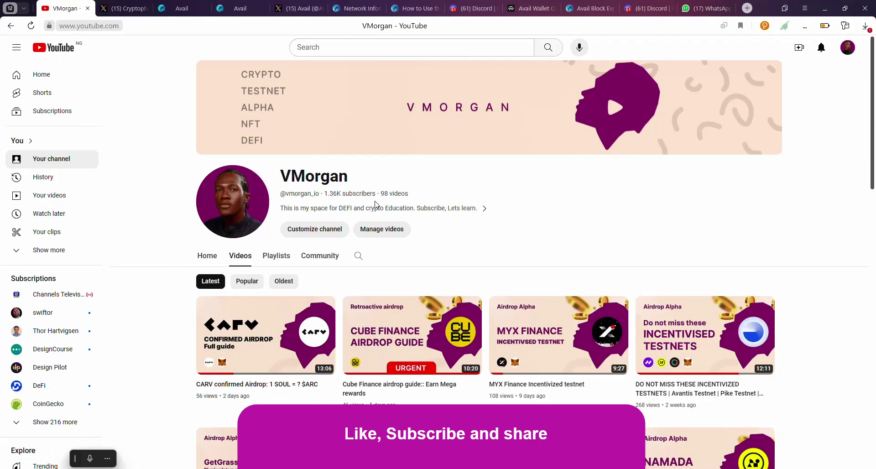
pyautogui.hotkey('ctrl', '2')
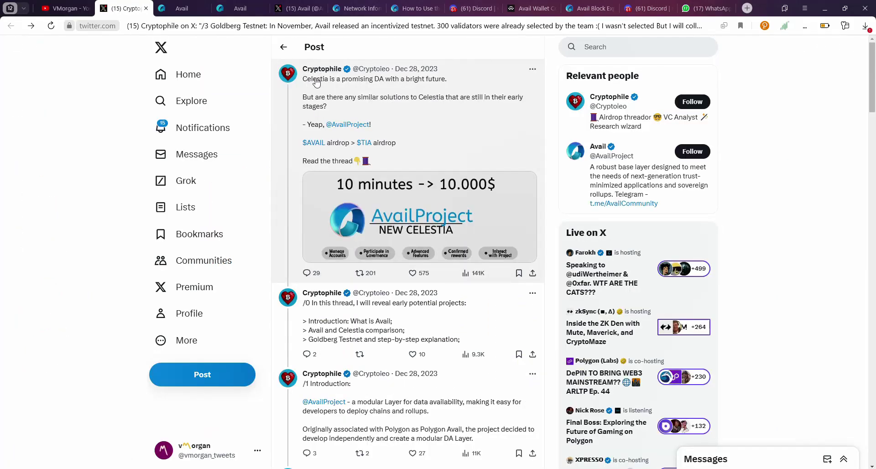
pyautogui.scroll(-1, 408, 283)
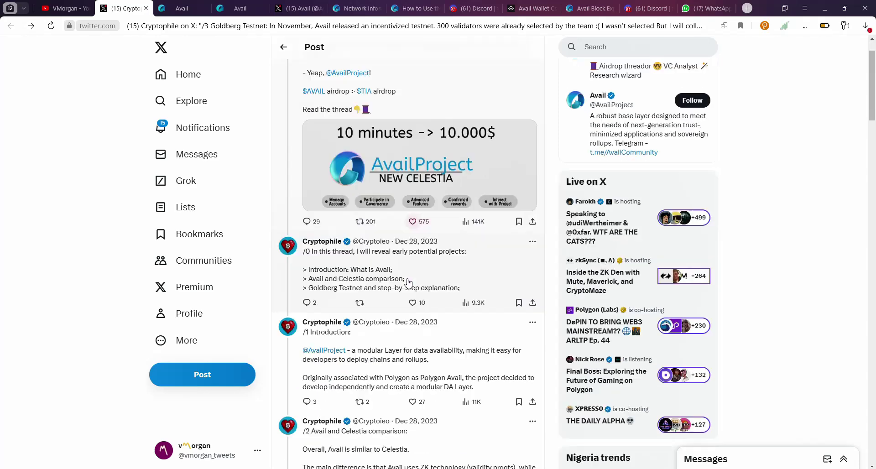
pyautogui.scroll(-3, 408, 283)
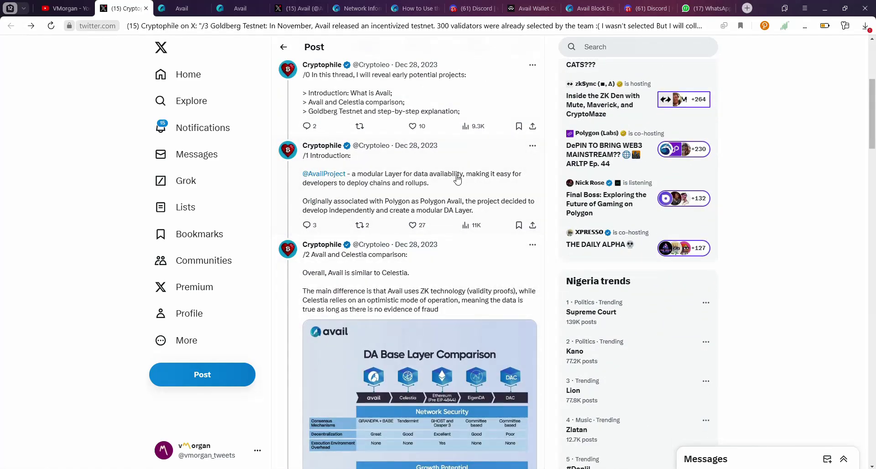
pyautogui.scroll(-2, 379, 199)
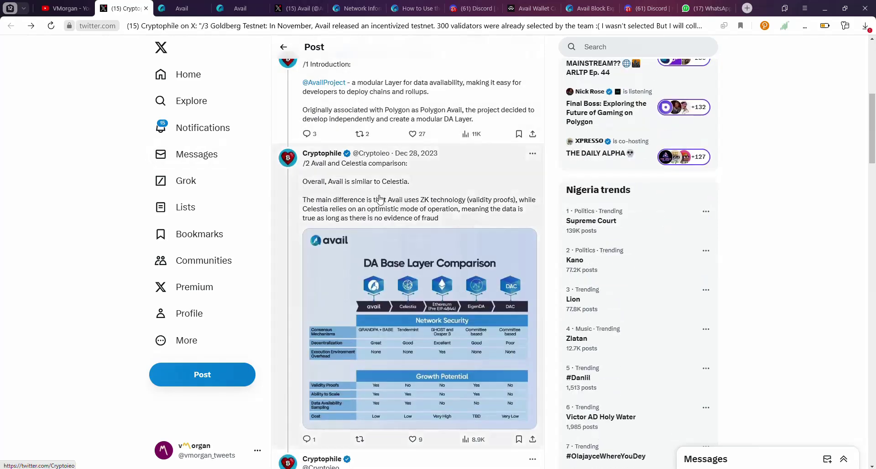
pyautogui.scroll(2, 379, 199)
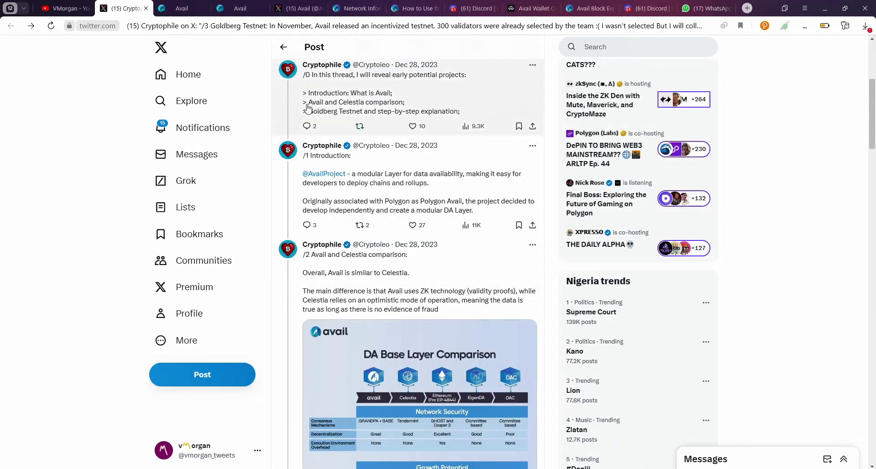
pyautogui.scroll(-2, 418, 236)
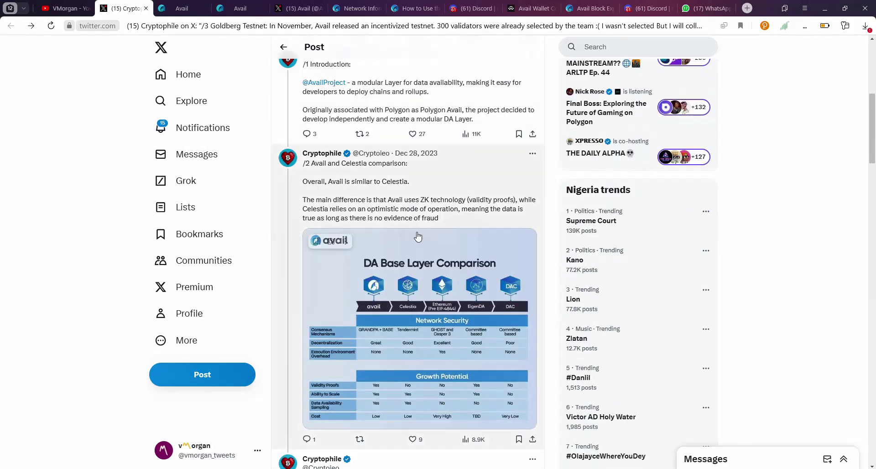
pyautogui.scroll(-2, 419, 236)
pyautogui.scroll(2, 422, 235)
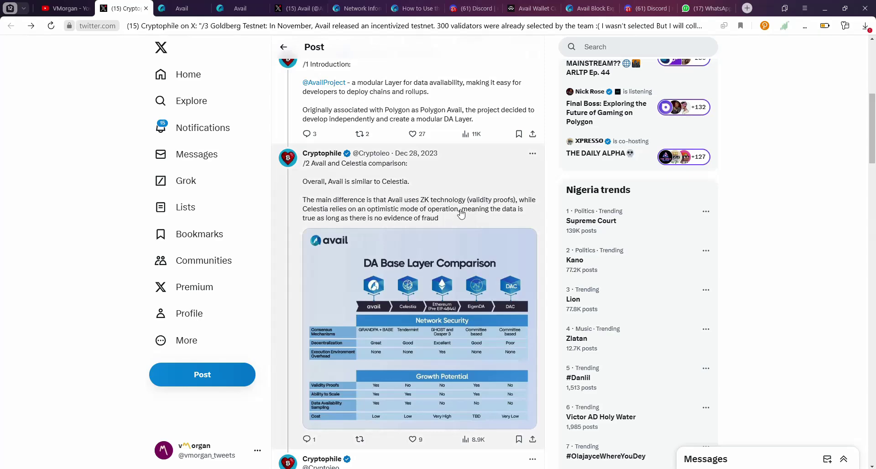
# Step: Read the thread's Goldberg Testnet post, highlighting the 300 validators and the note about completing testnet tasks
pyautogui.scroll(-7, 461, 213)
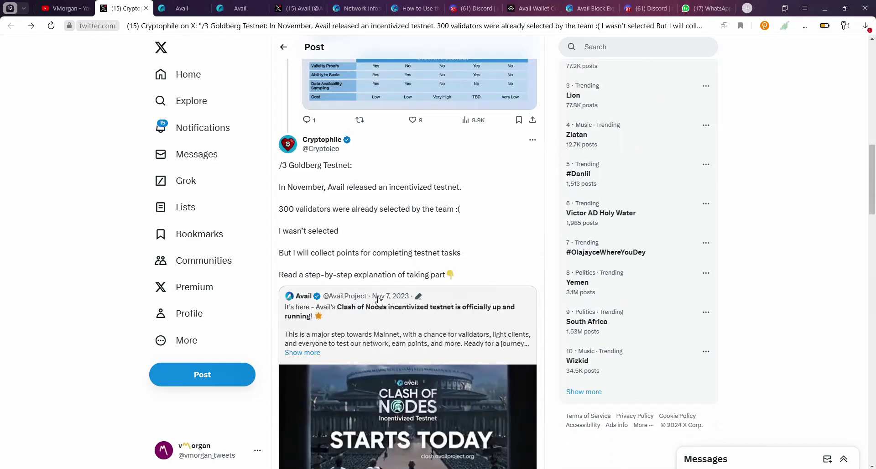
pyautogui.moveTo(280, 209); pyautogui.dragTo(332, 216)
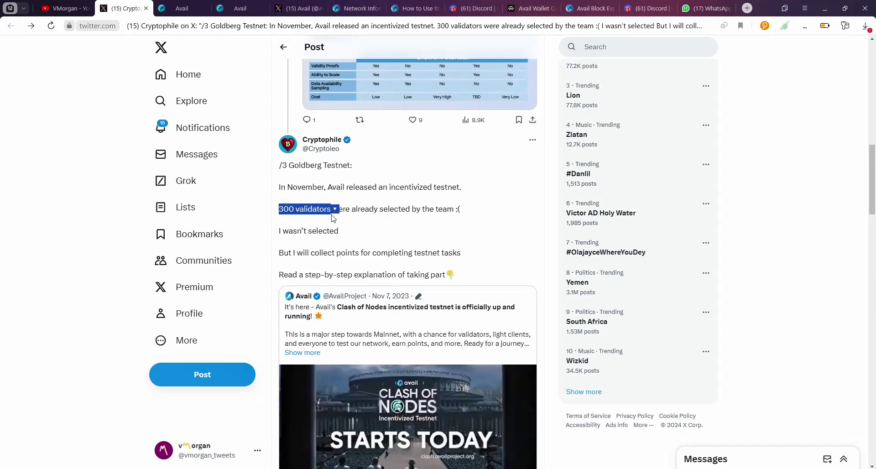
pyautogui.click(382, 210)
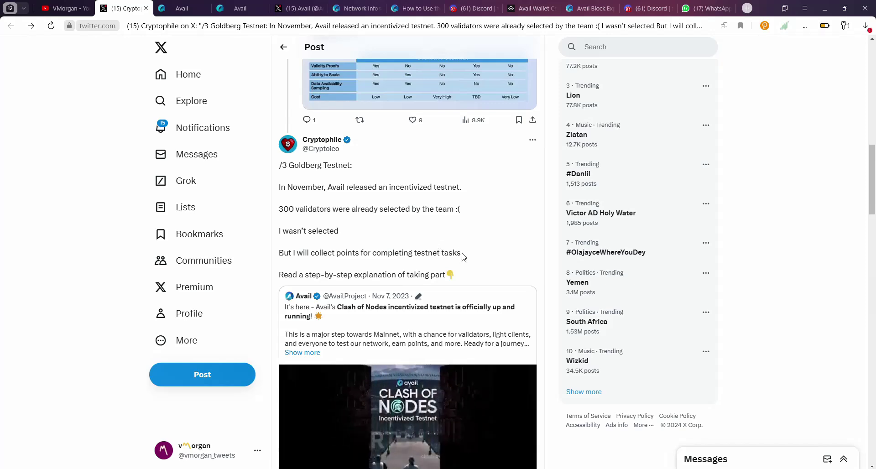
pyautogui.moveTo(462, 254); pyautogui.dragTo(398, 256)
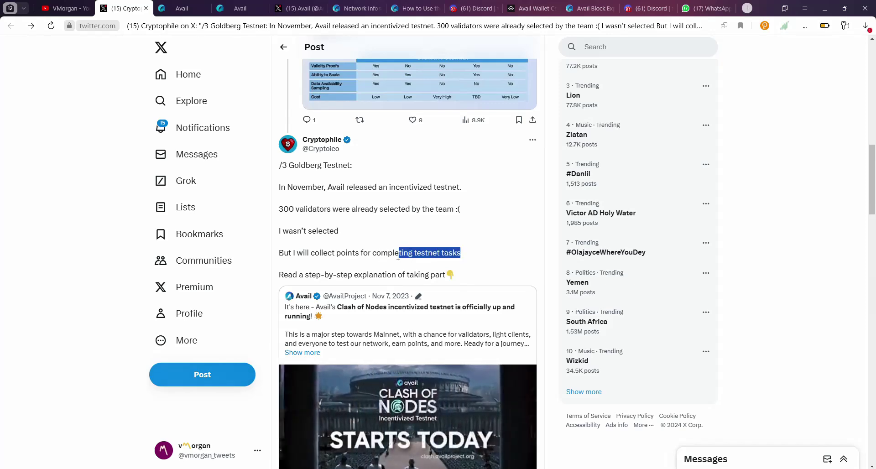
pyautogui.click(398, 256)
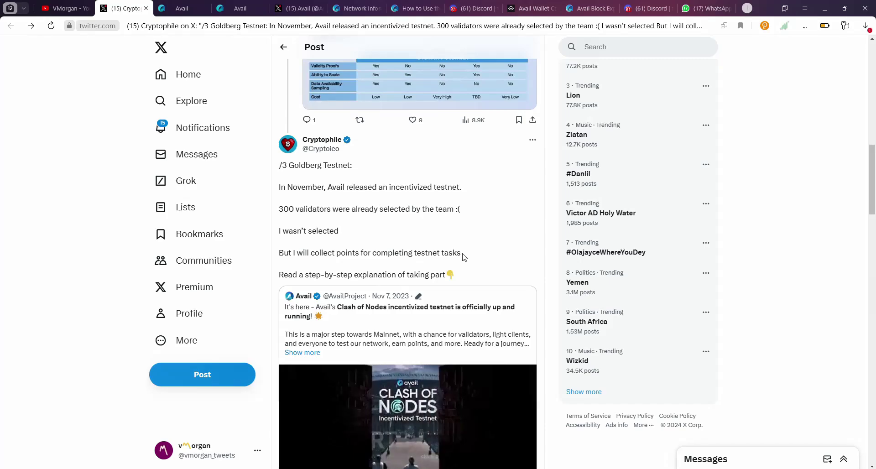
# Step: Check the 2024 Q1 mainnet launch entry on Avail's roadmap and the recent posts on Avail's X profile
pyautogui.hotkey('ctrl', 'Tab')
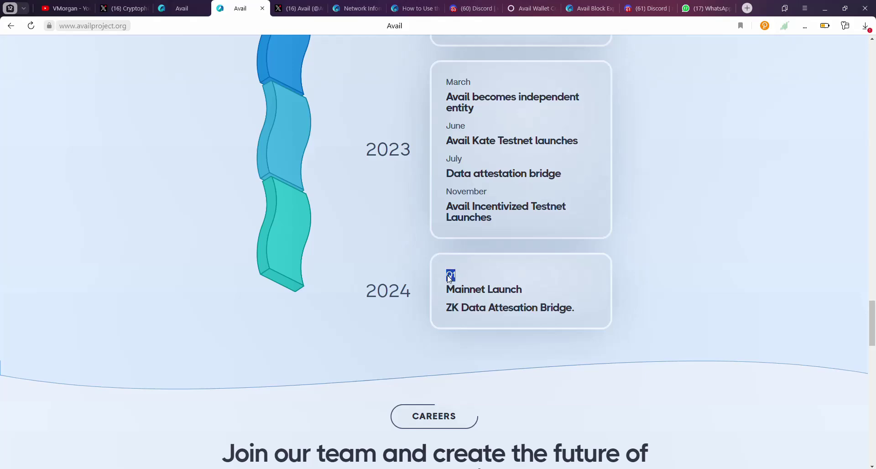
pyautogui.moveTo(450, 274); pyautogui.dragTo(375, 294)
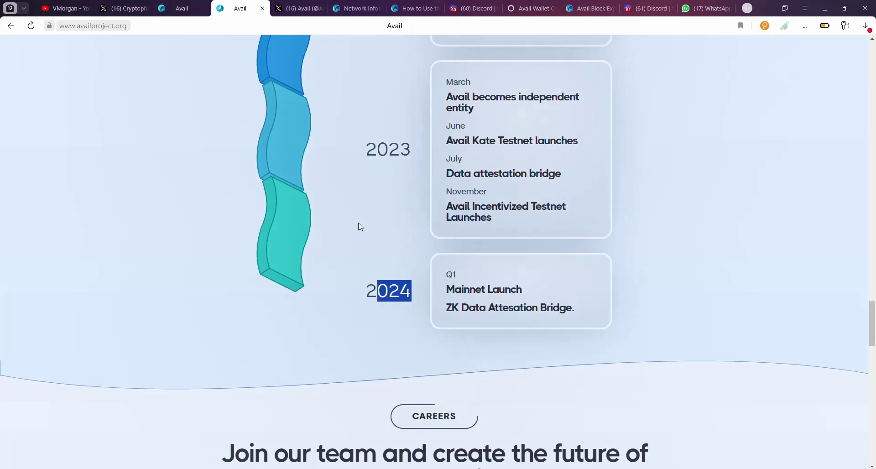
pyautogui.click(314, 8)
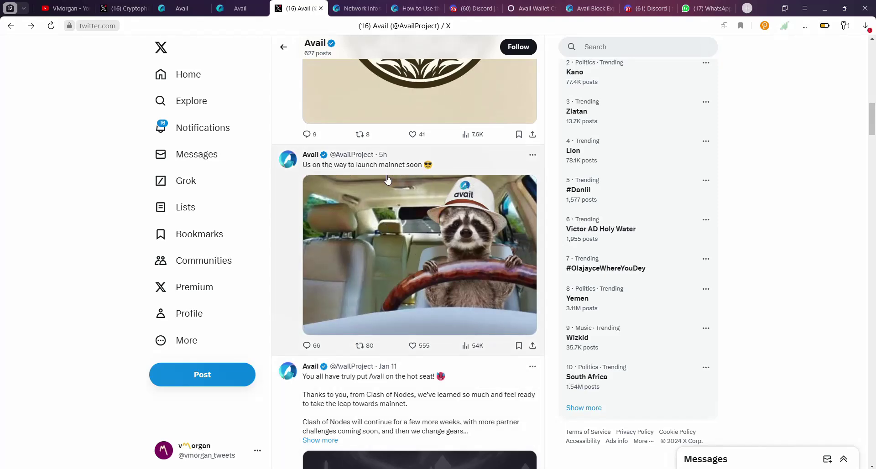
# Step: View the Network Information page in the Avail docs and the faucet-access channel of the Avail Discord server
pyautogui.click(365, 6)
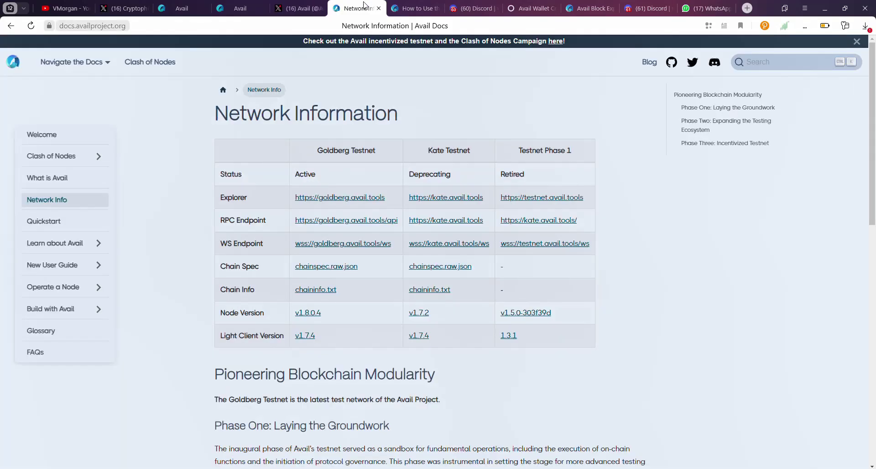
pyautogui.click(473, 8)
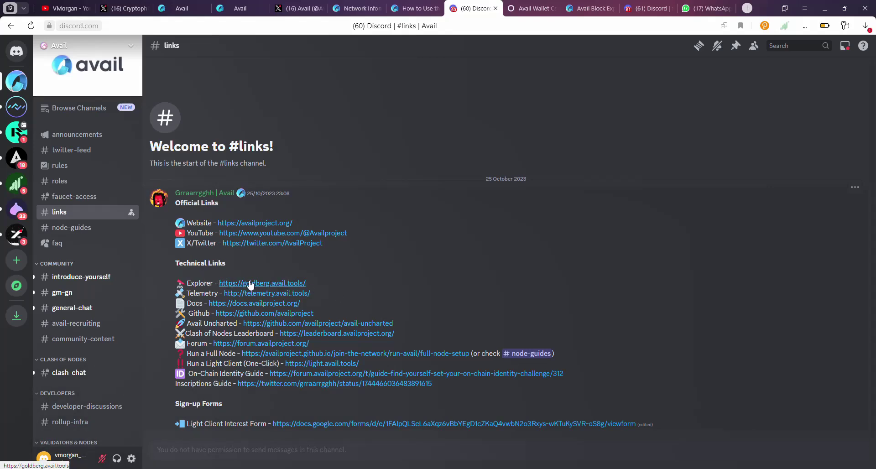
pyautogui.click(80, 197)
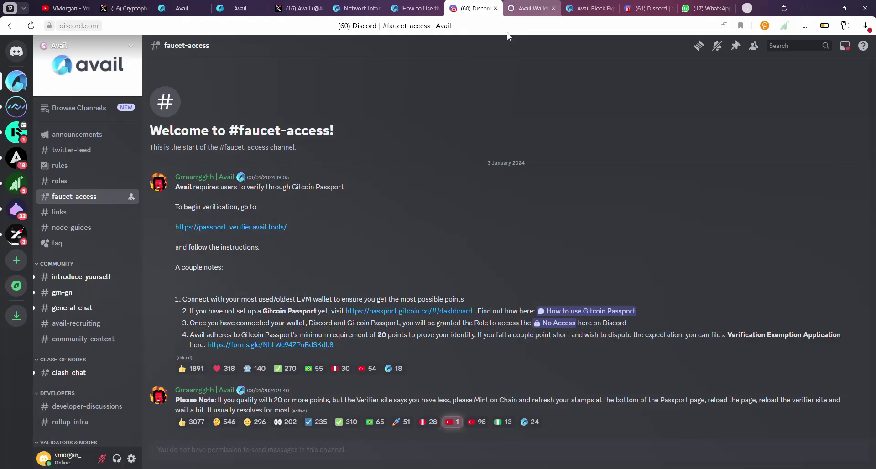
# Step: Switch to the Avail Block Explorer and start adding a new account on the My accounts page
pyautogui.click(587, 8)
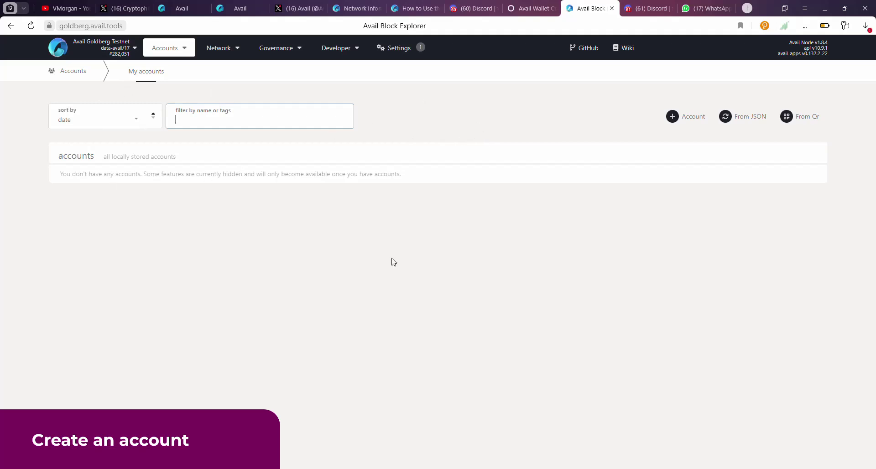
pyautogui.click(404, 254)
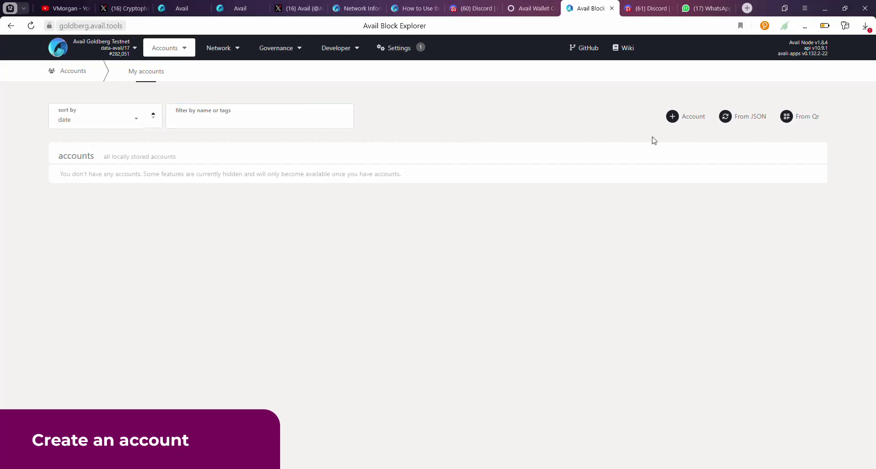
pyautogui.click(693, 117)
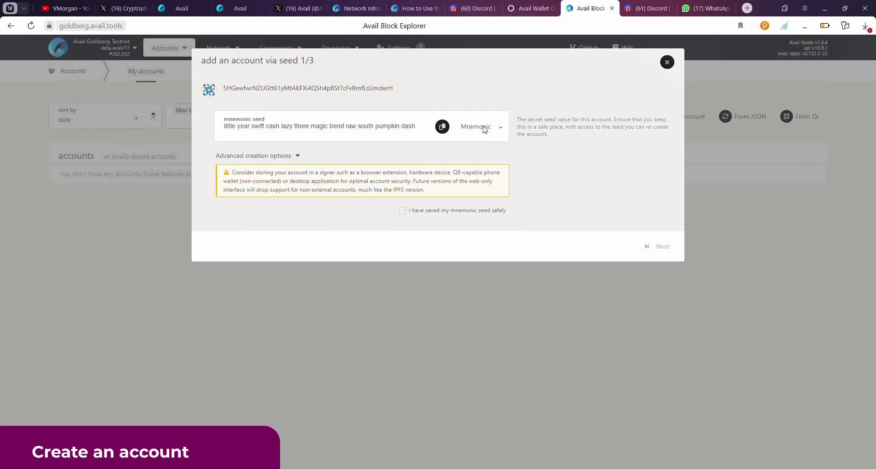
# Step: Confirm that the mnemonic seed has been saved safely and continue to the second stage of account creation
pyautogui.click(403, 211)
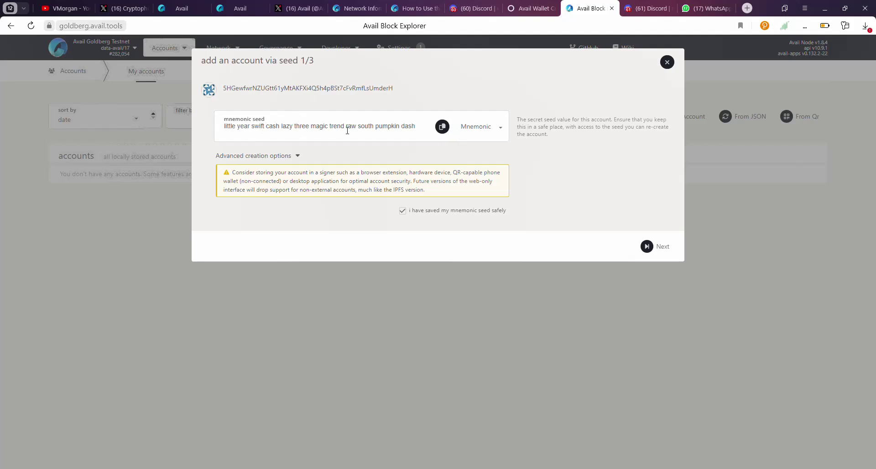
pyautogui.click(402, 211)
pyautogui.click(223, 127)
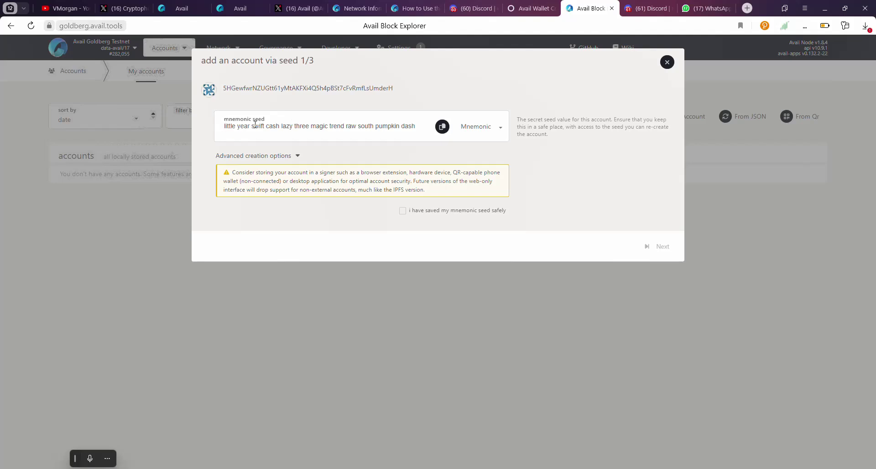
pyautogui.moveTo(415, 126); pyautogui.dragTo(212, 127)
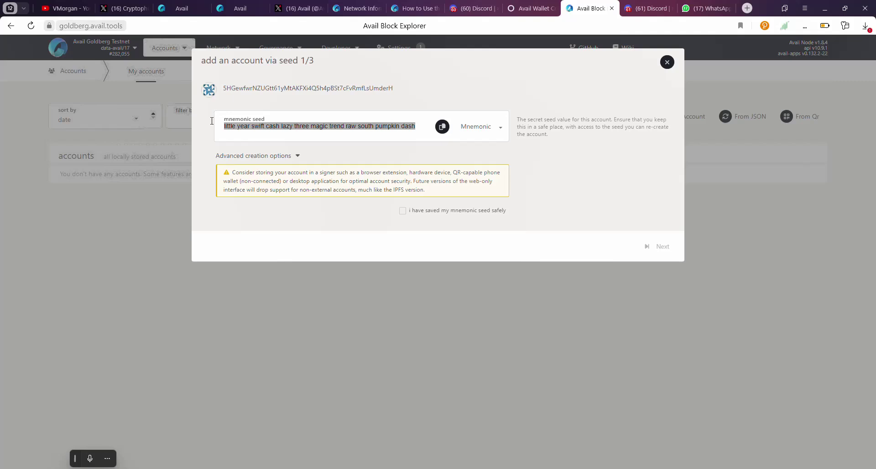
pyautogui.click(399, 91)
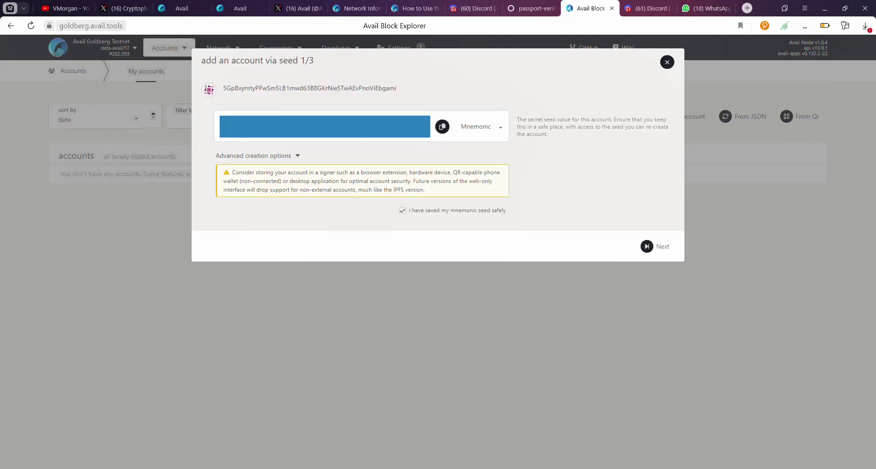
pyautogui.click(662, 247)
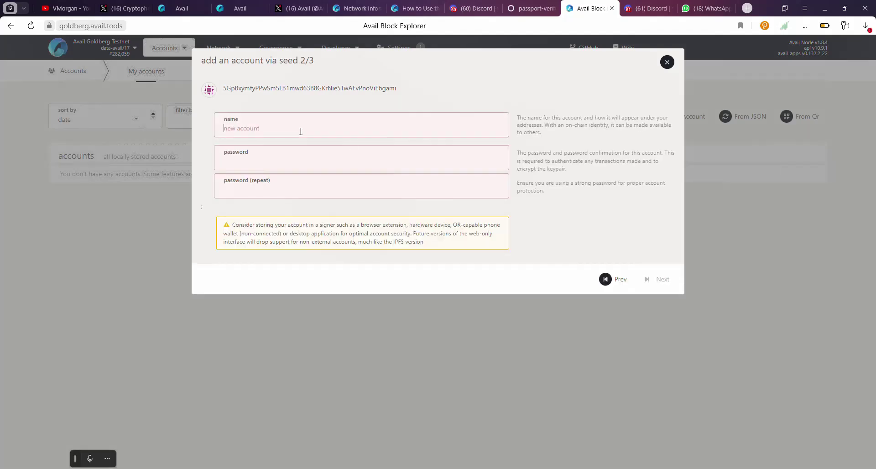
# Step: Name the account VM and fill in both password fields with the browser's generated password
pyautogui.write('VM')
pyautogui.press('Tab')
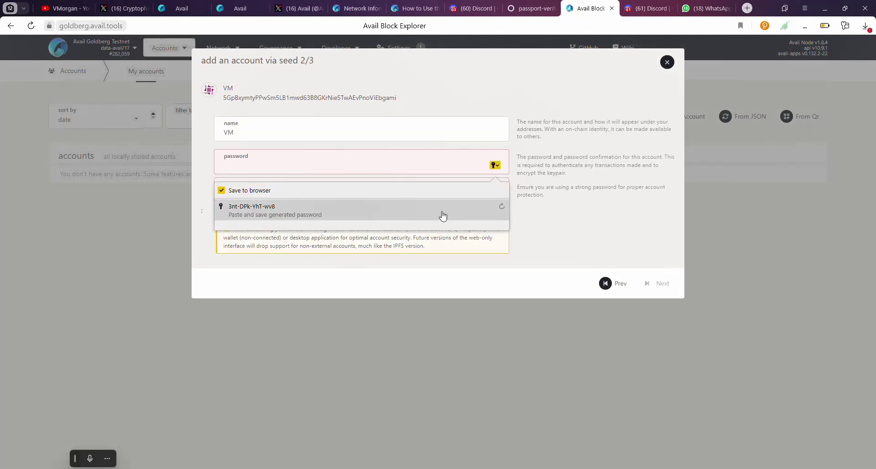
pyautogui.click(443, 216)
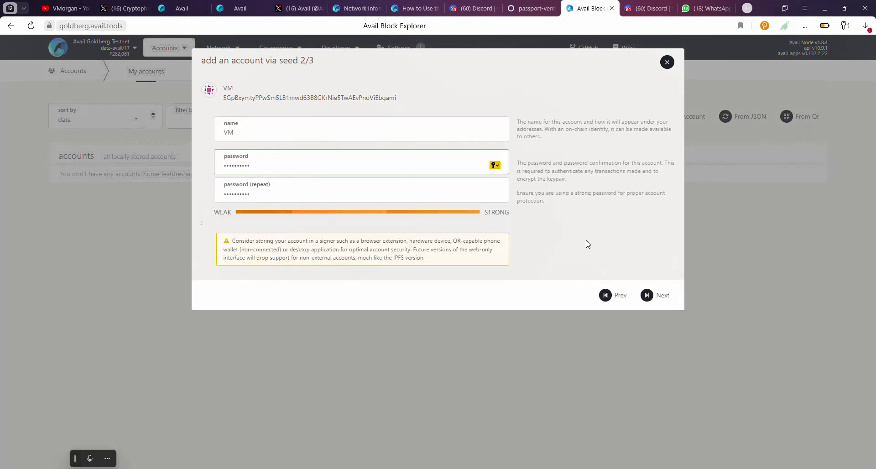
# Step: Finish creating the account and save its backup as a JSON file
pyautogui.click(659, 297)
pyautogui.click(668, 256)
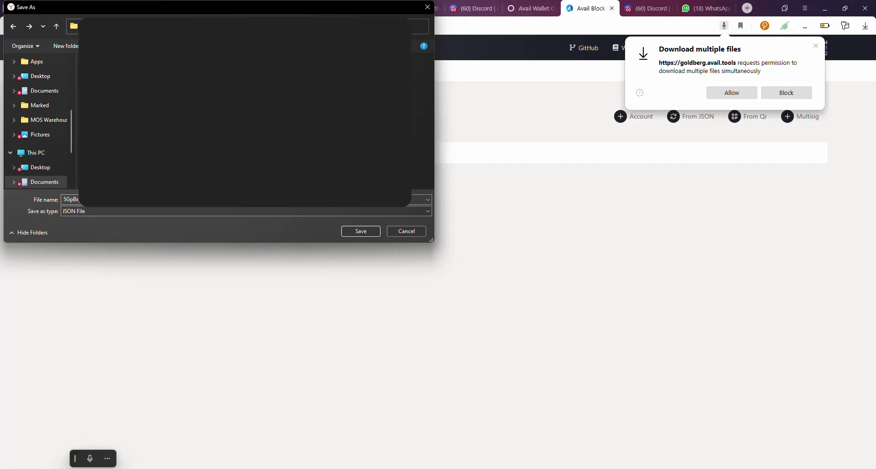
pyautogui.click(361, 232)
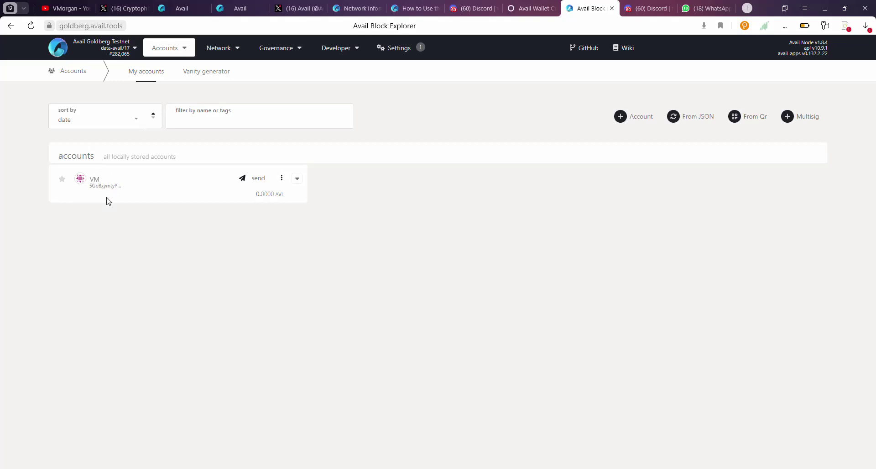
# Step: Check the new VM account, and read the Gitcoin Passport verification instructions in Discord's faucet-access channel
pyautogui.click(94, 182)
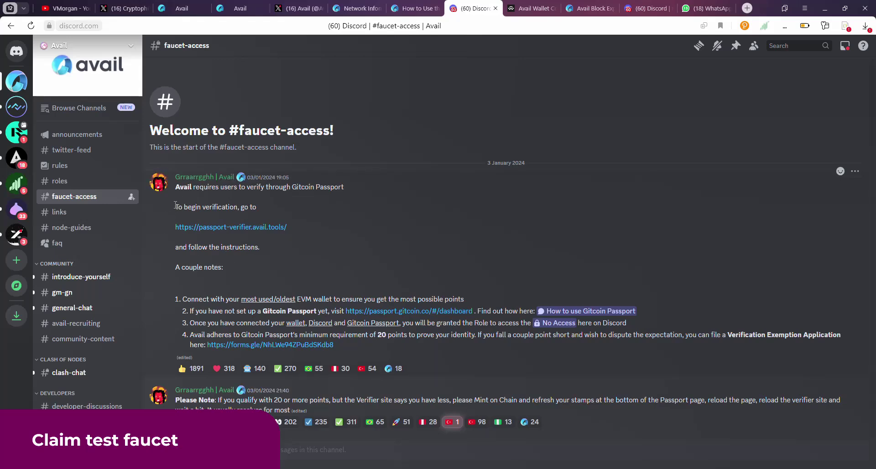
pyautogui.moveTo(175, 205); pyautogui.dragTo(265, 204)
pyautogui.click(215, 219)
# Step: Connect MetaMask's Account 1 to the Avail Clash of Nodes Verification page at passport-verifier.avail.tools
pyautogui.click(530, 6)
pyautogui.click(434, 273)
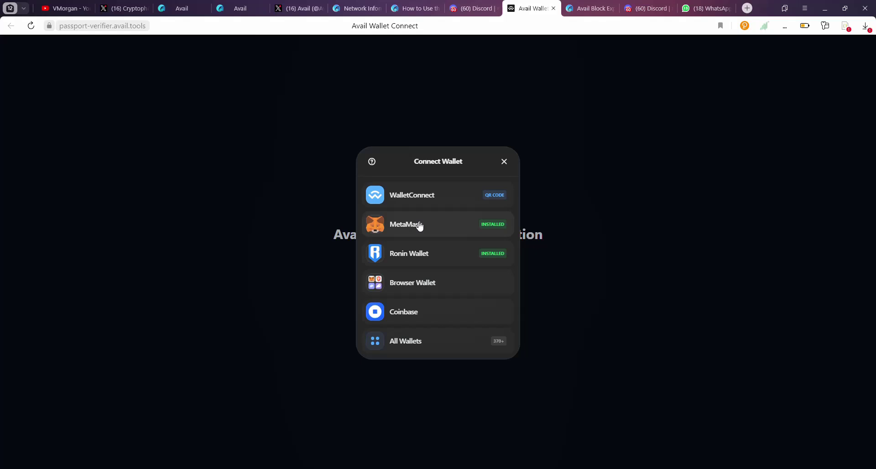
pyautogui.click(419, 221)
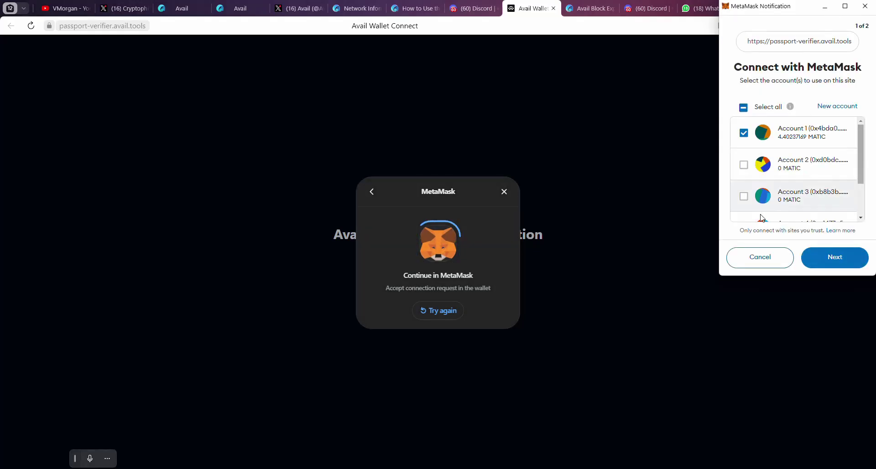
pyautogui.click(840, 258)
pyautogui.click(840, 258)
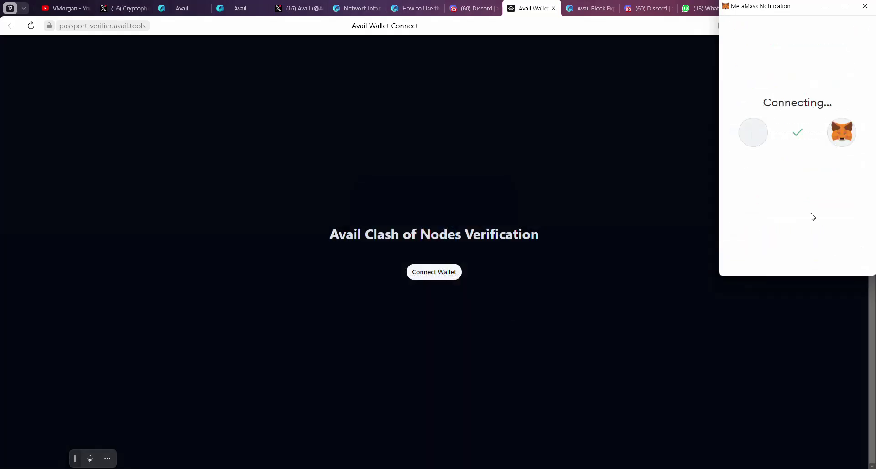
# Step: Sign in to the Avail verification page with Ethereum, submit the Gitcoin Passport, and check the passport score
pyautogui.click(833, 258)
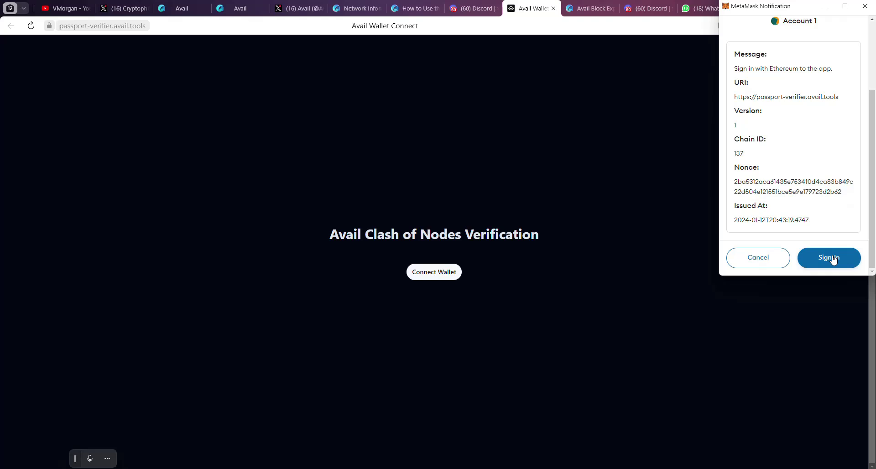
pyautogui.click(427, 274)
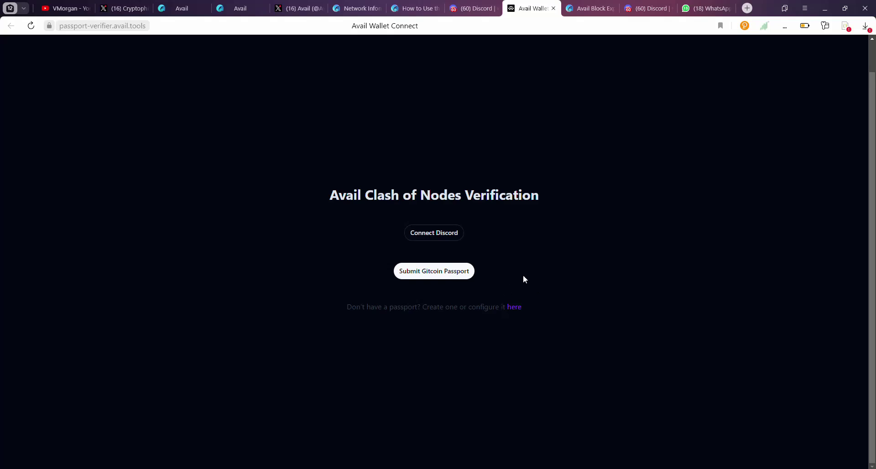
pyautogui.click(453, 271)
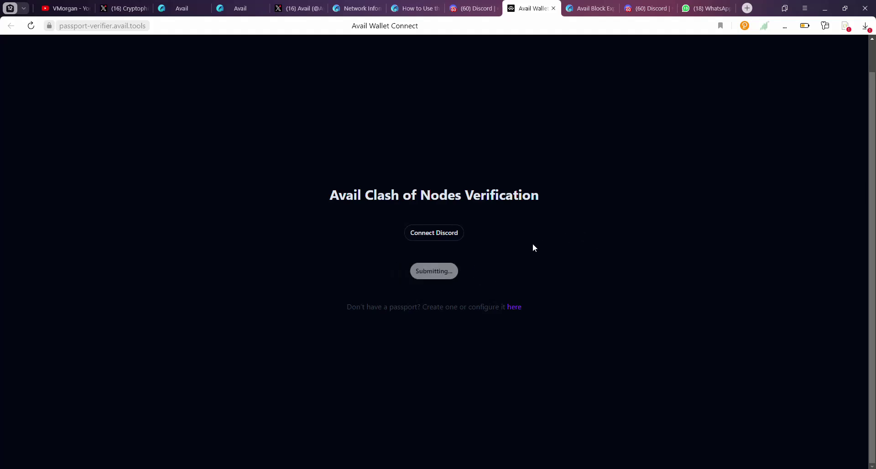
pyautogui.click(833, 256)
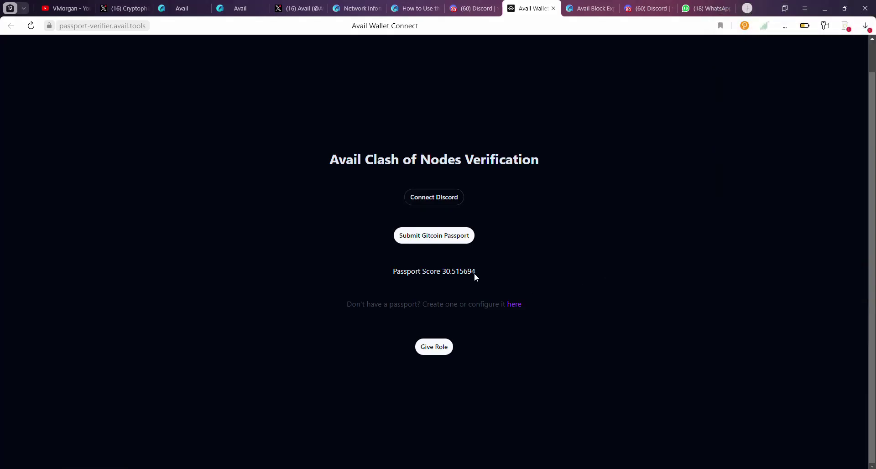
pyautogui.moveTo(479, 272); pyautogui.dragTo(450, 271)
pyautogui.click(506, 276)
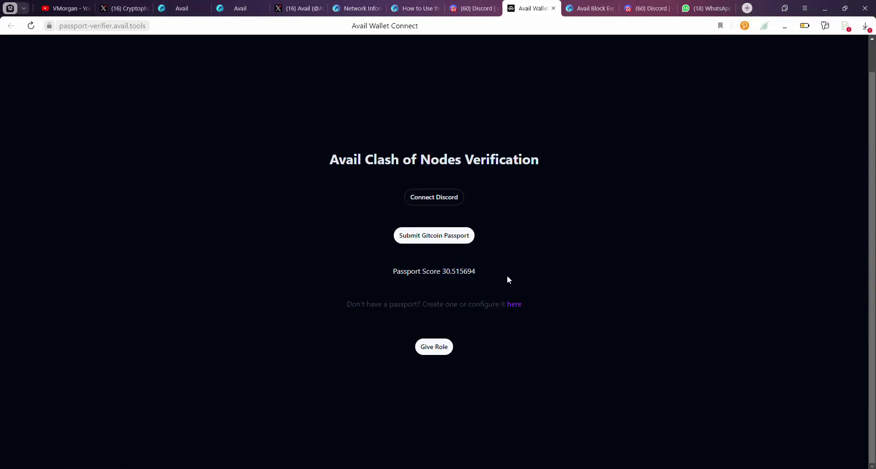
# Step: Connect Discord to the verification page by authorising avail-verification, and close the page
pyautogui.click(449, 198)
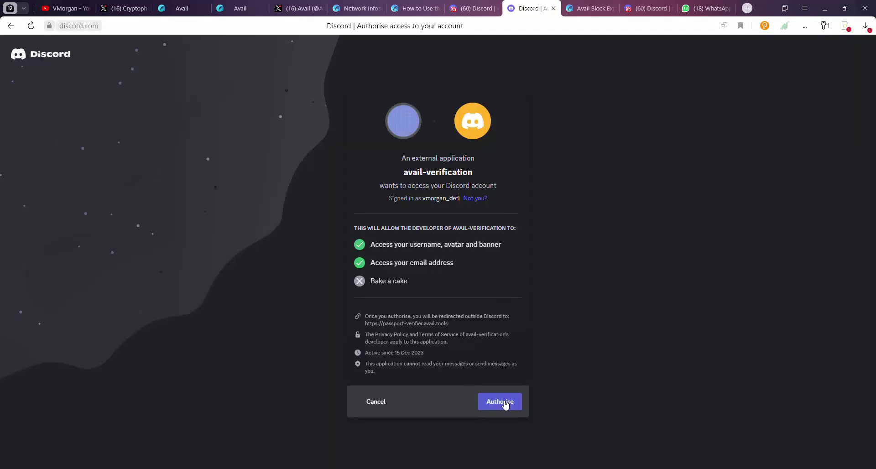
pyautogui.click(505, 404)
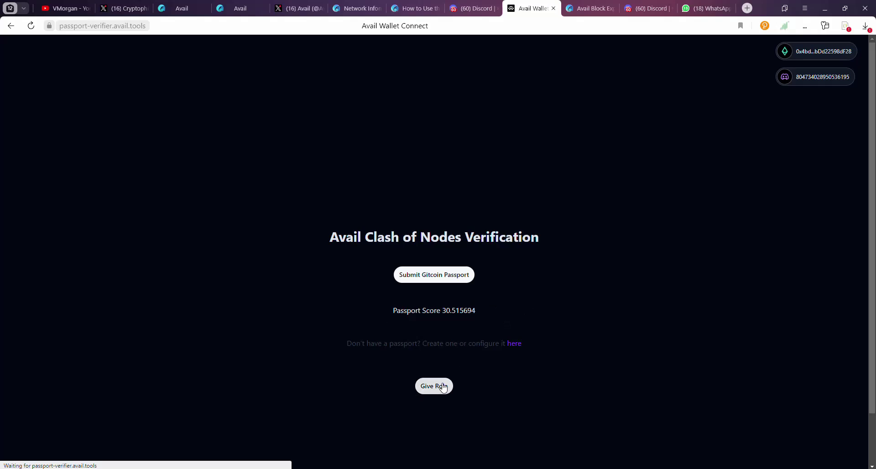
pyautogui.click(554, 8)
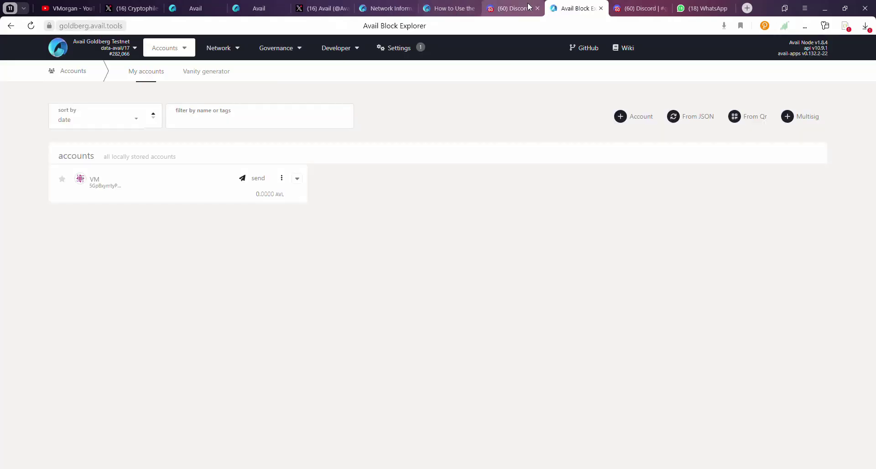
# Step: Open Discord's goldberg-faucet channel from the link in the faucet-access instructions and look through the recent faucet messages
pyautogui.click(514, 9)
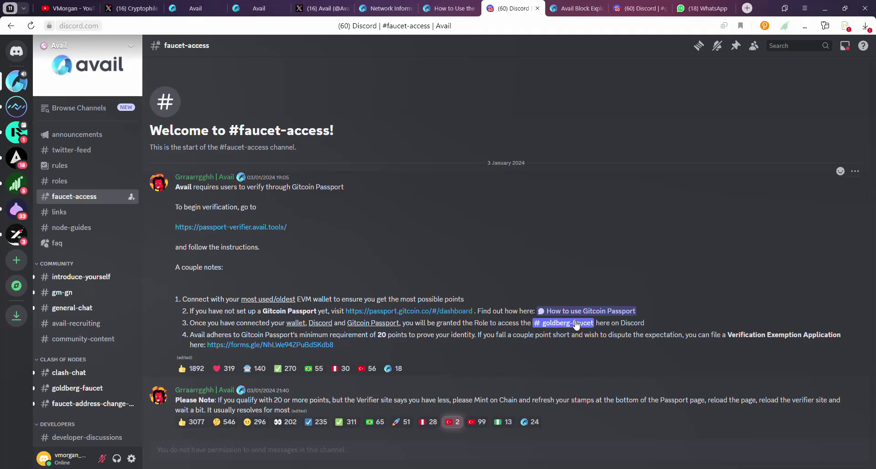
pyautogui.click(554, 324)
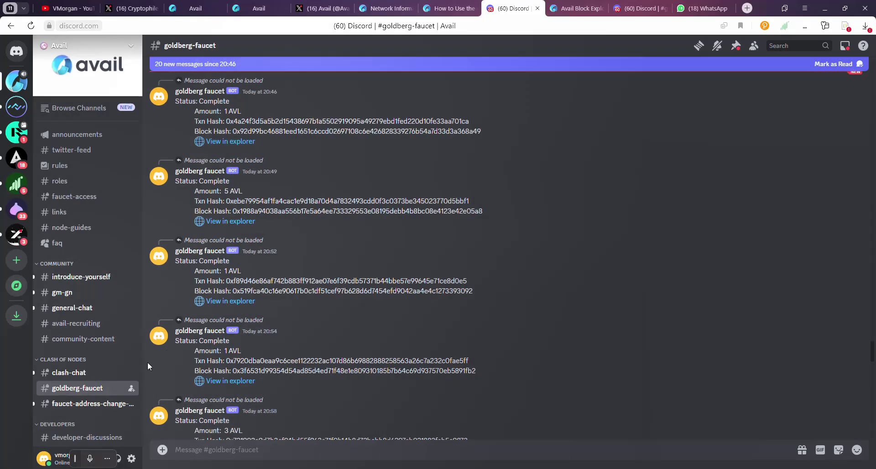
pyautogui.scroll(9, 253, 246)
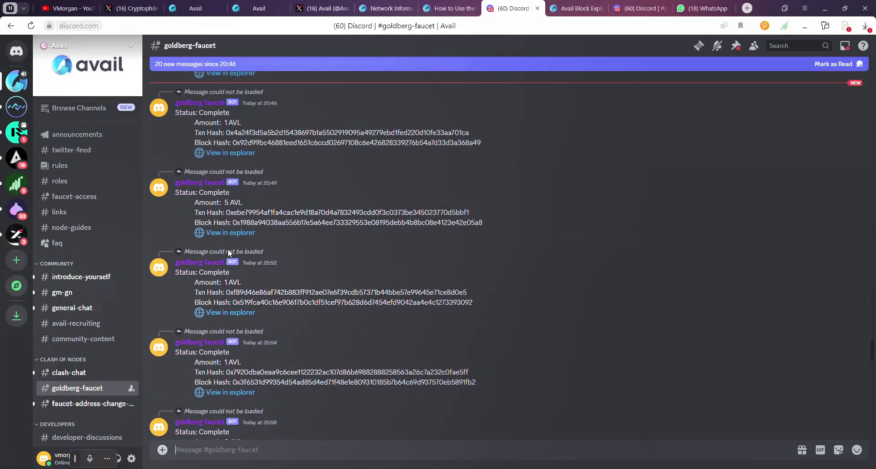
pyautogui.scroll(2, 251, 273)
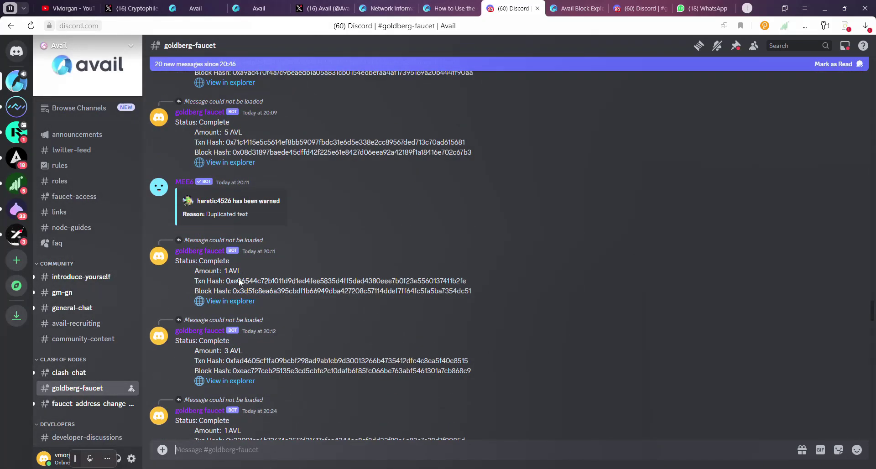
pyautogui.scroll(-1, 267, 267)
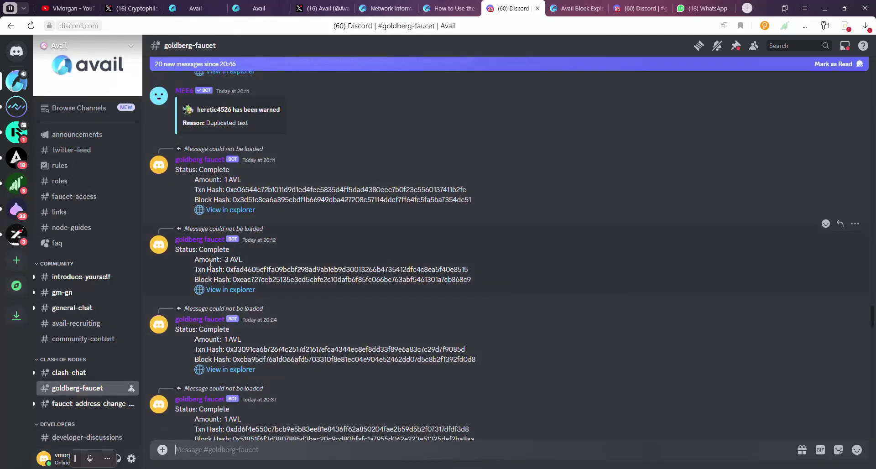
# Step: Request test tokens in goldberg-faucet with the /deposit command, using the VM account address copied from Avail Block Explorer
pyautogui.click(214, 450)
pyautogui.write('/deposit')
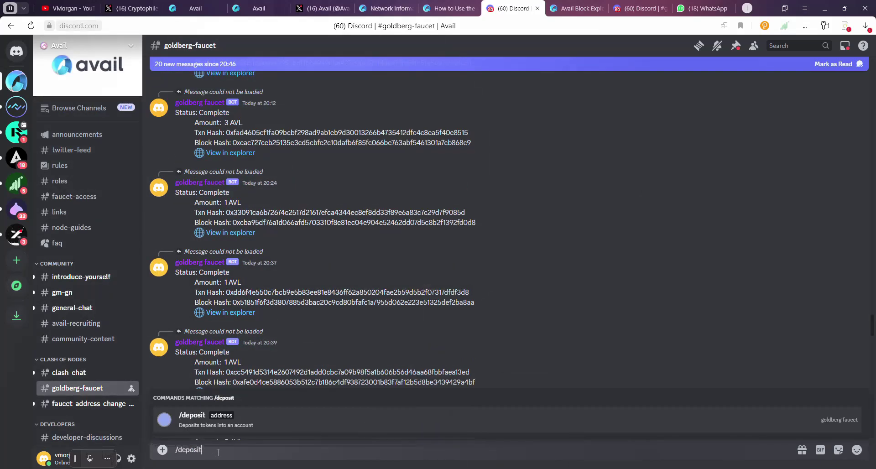
pyautogui.click(265, 424)
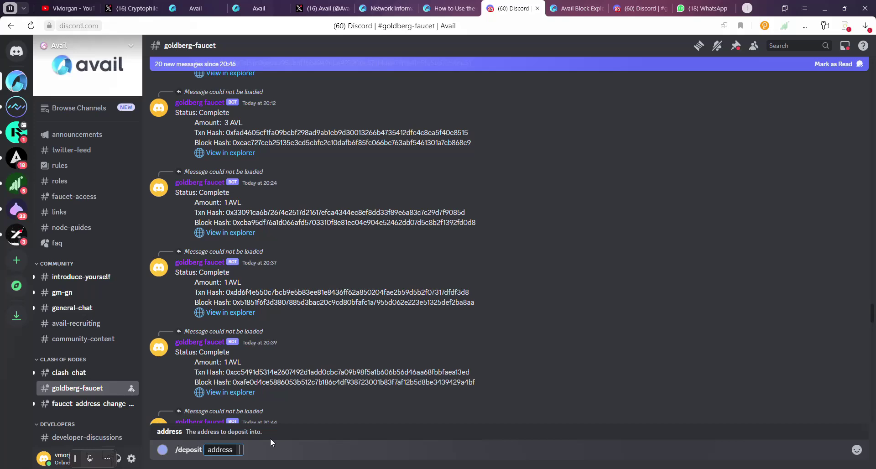
pyautogui.click(577, 8)
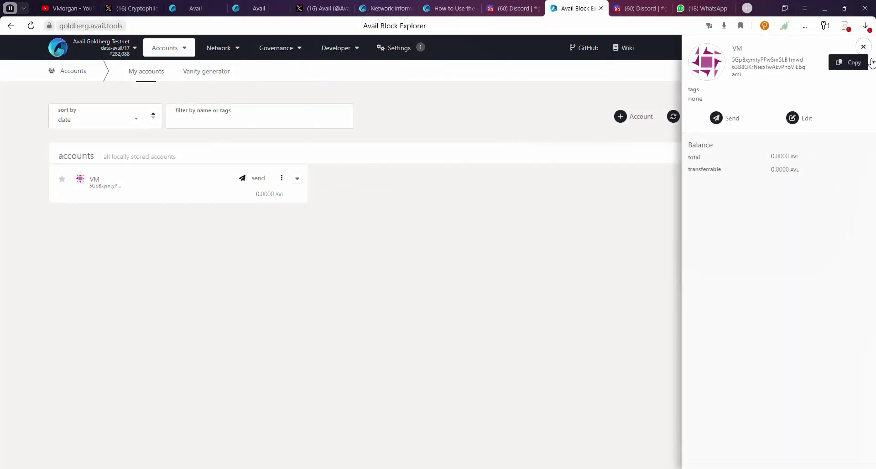
pyautogui.click(847, 62)
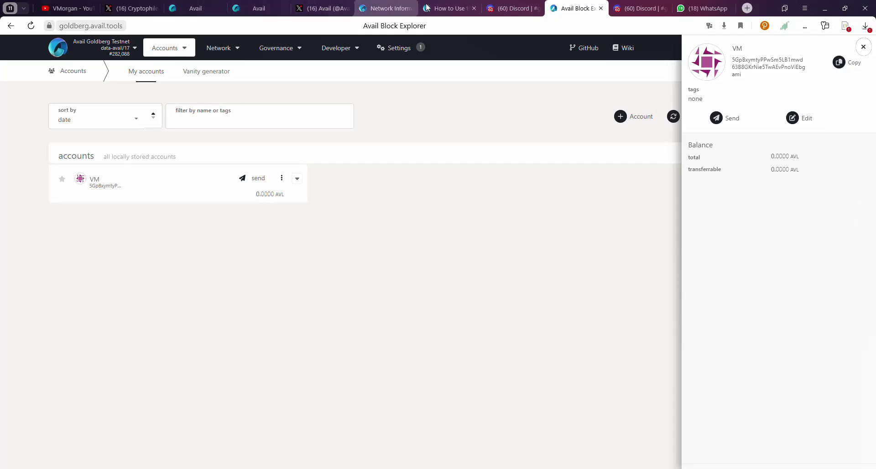
pyautogui.click(512, 8)
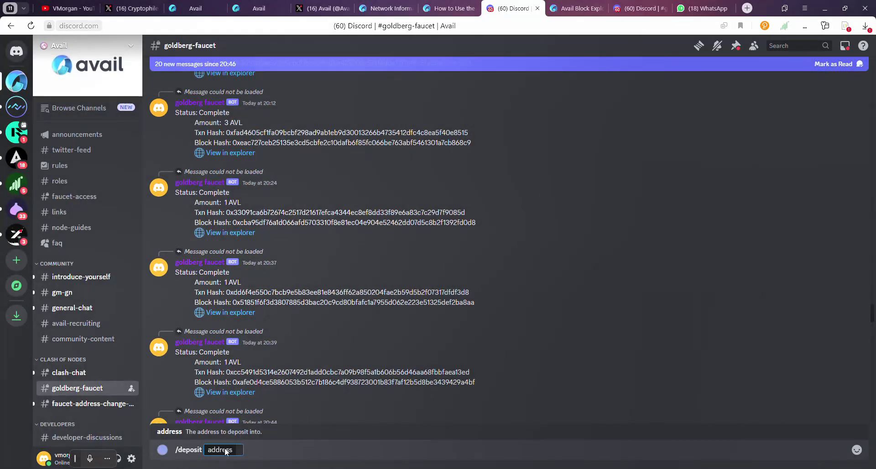
pyautogui.hotkey('ctrl', 'v')
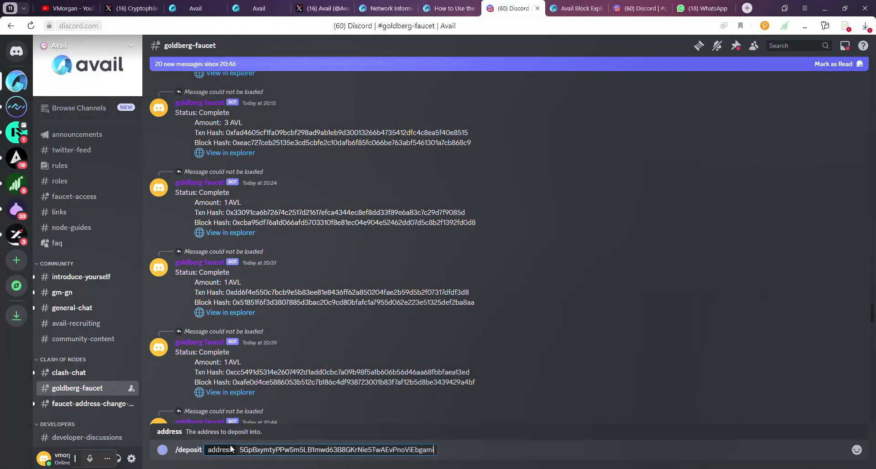
pyautogui.press('Return')
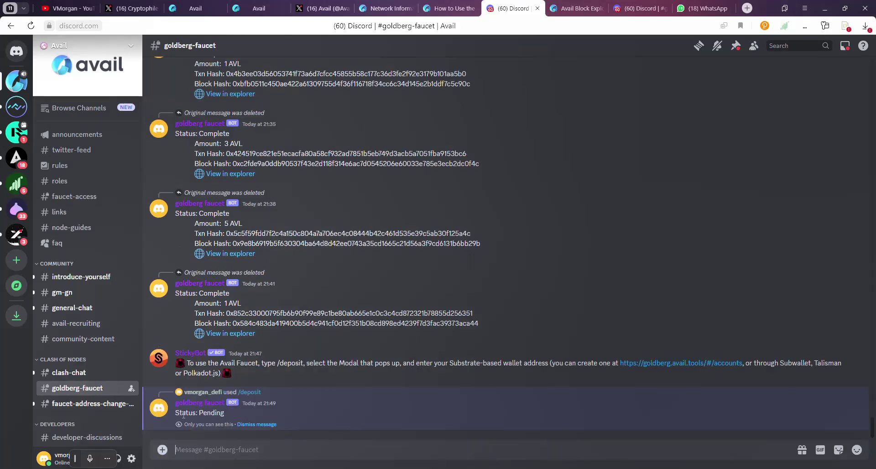
# Step: Check the VM account's balance in Avail Block Explorer and close the account details
pyautogui.hotkey('ctrl', 'Tab')
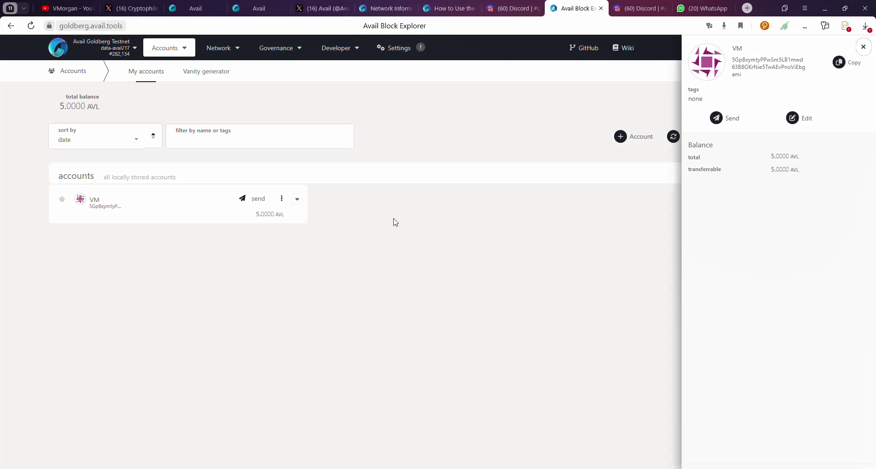
pyautogui.click(864, 47)
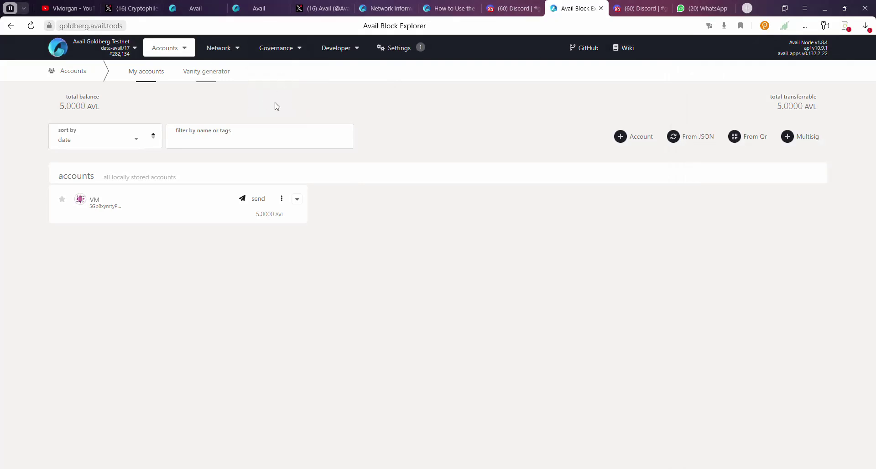
pyautogui.click(219, 47)
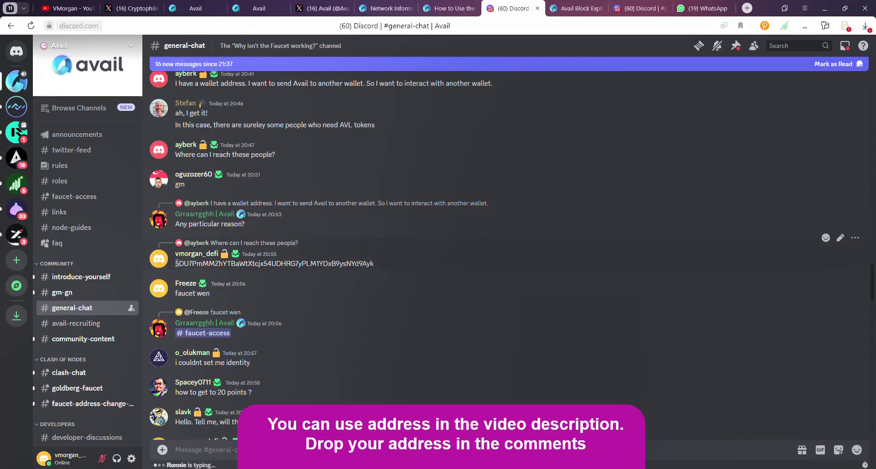
# Step: Copy the wallet address posted in Discord's general-chat and set it as the recipient of VM's transfer in Avail Block Explorer
pyautogui.scroll(3, 343, 215)
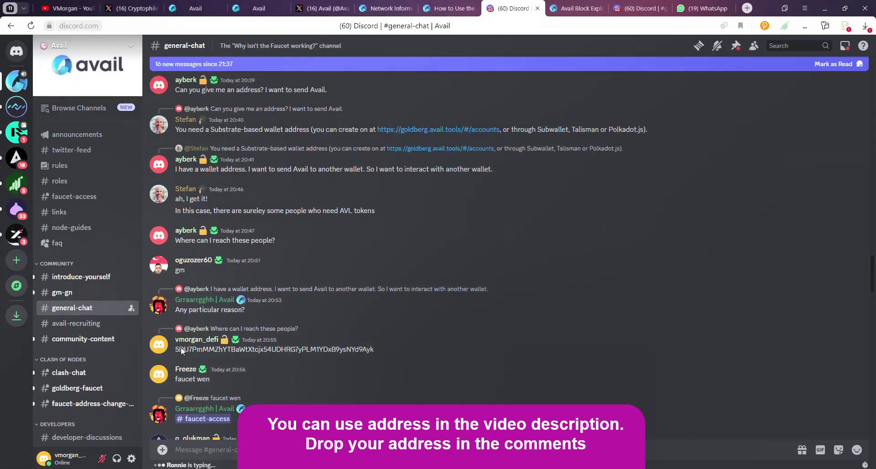
pyautogui.scroll(-3, 291, 316)
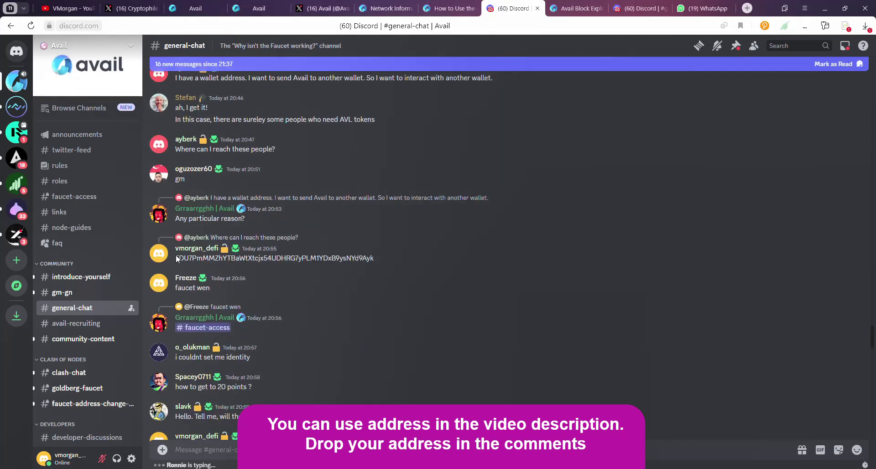
pyautogui.doubleClick(307, 259)
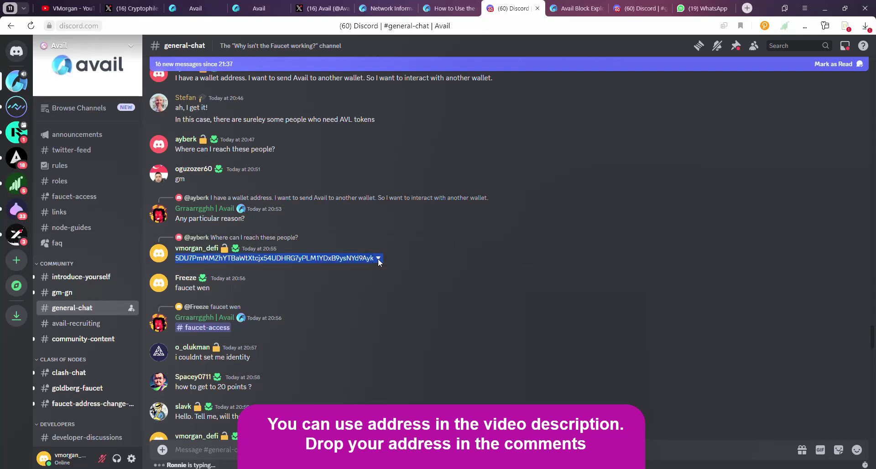
pyautogui.hotkey('ctrl', 'Tab')
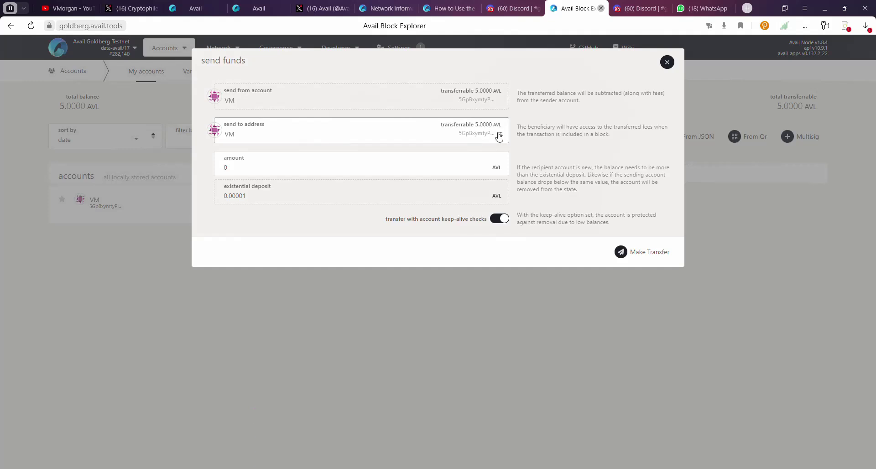
pyautogui.click(501, 135)
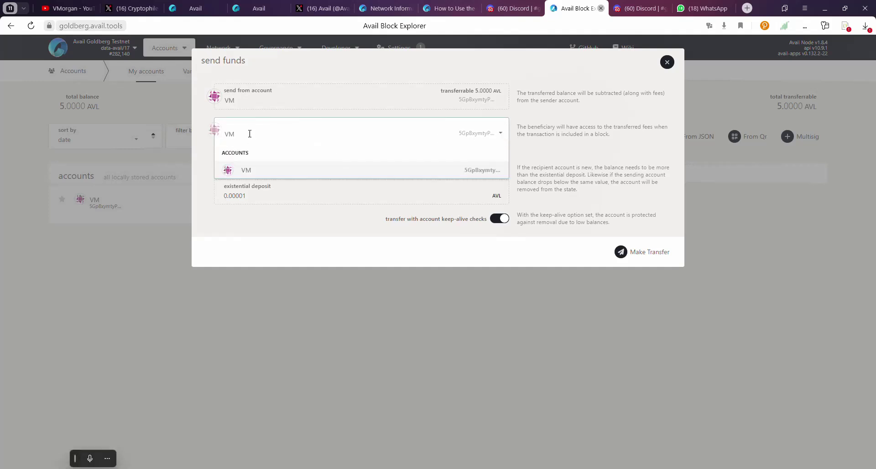
pyautogui.hotkey('ctrl', 'v')
pyautogui.press('Return')
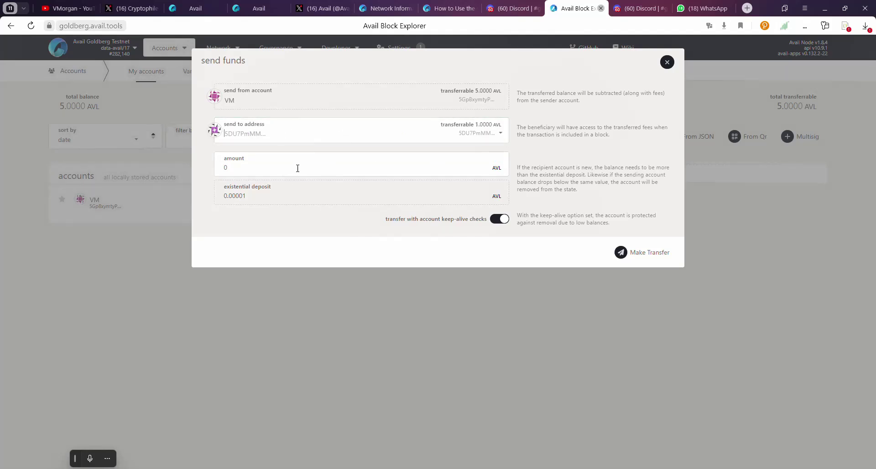
# Step: Set the transfer amount to 0.5 AVL and proceed to the transaction authorization
pyautogui.click(241, 169)
pyautogui.press('BackSpace')
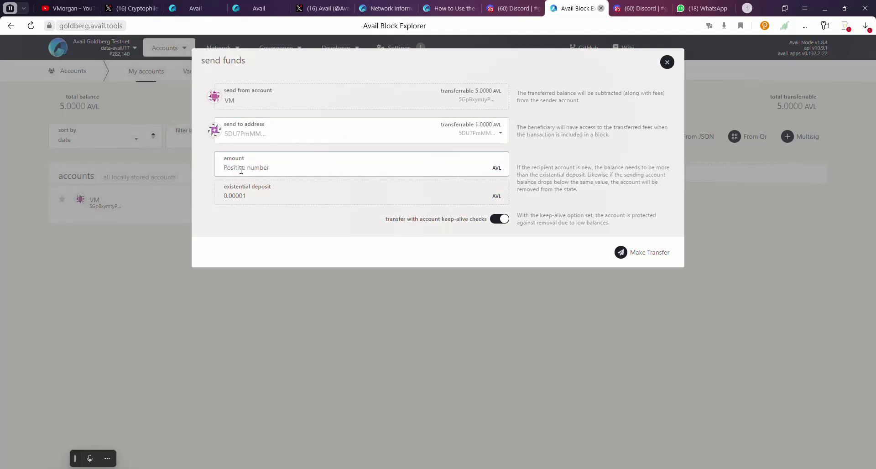
pyautogui.write('0.5')
pyautogui.click(643, 256)
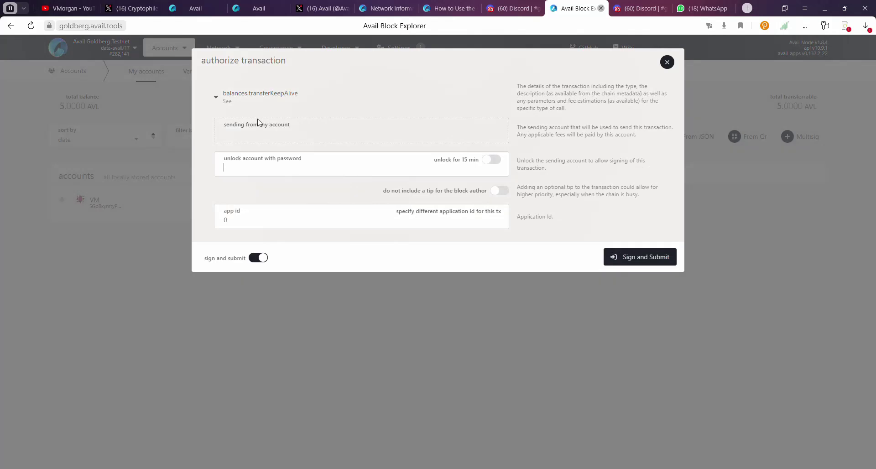
# Step: Paste the account password to unlock VM, sign and submit the transfer, and open the VM account's details
pyautogui.click(274, 163)
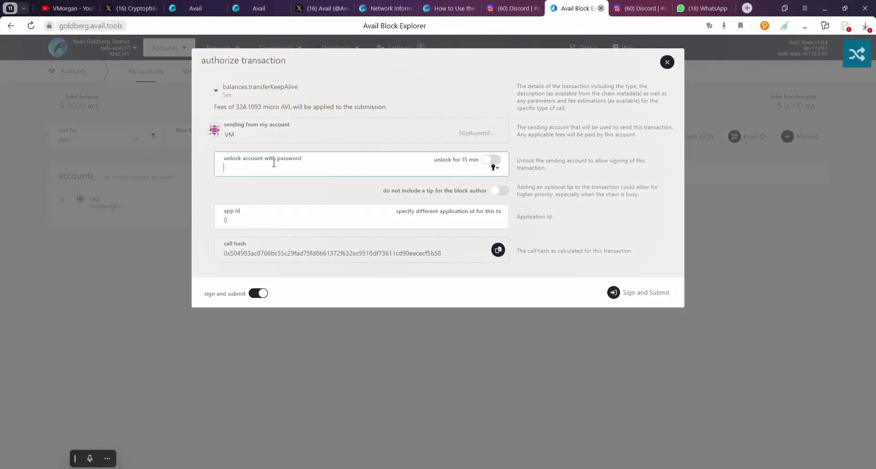
pyautogui.hotkey('ctrl', 'v')
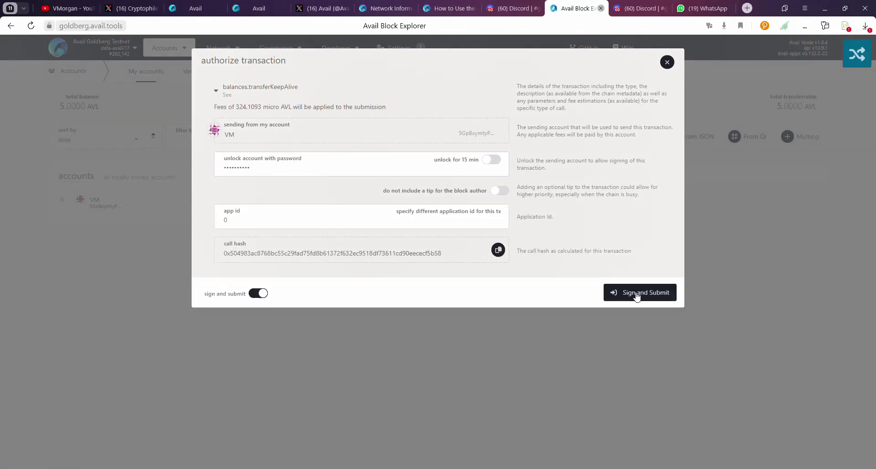
pyautogui.click(638, 296)
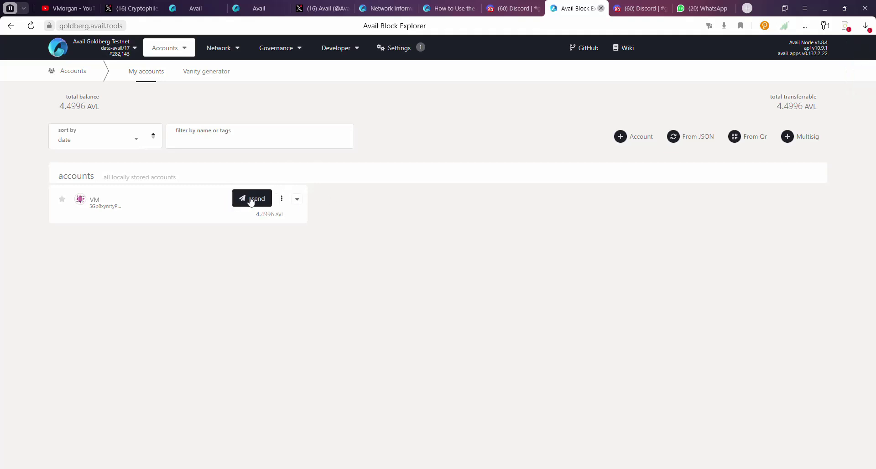
pyautogui.click(93, 201)
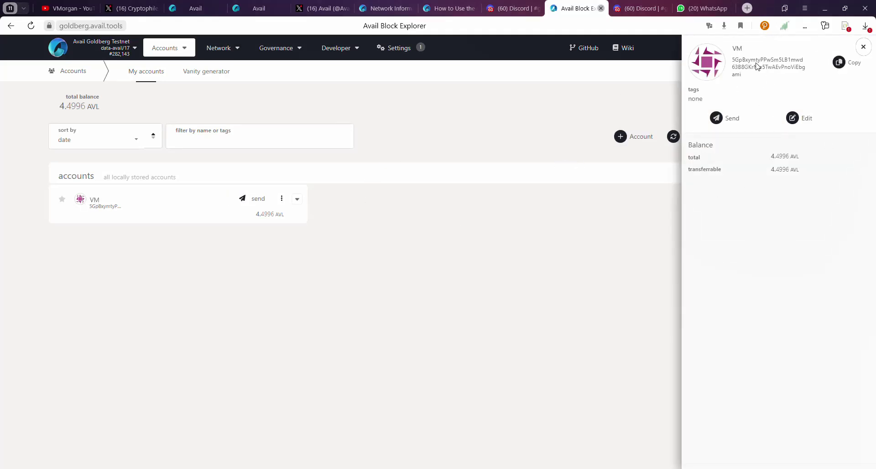
# Step: Close the VM account's details and open the on-chain identity registration for VM
pyautogui.click(864, 47)
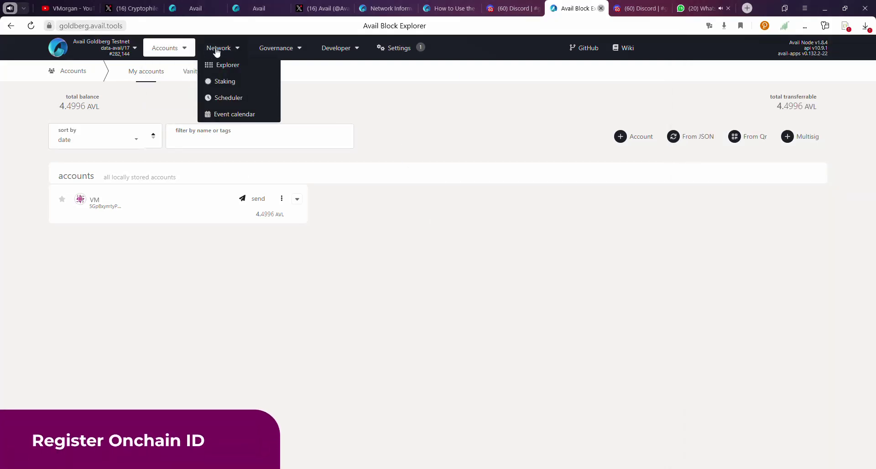
pyautogui.click(281, 199)
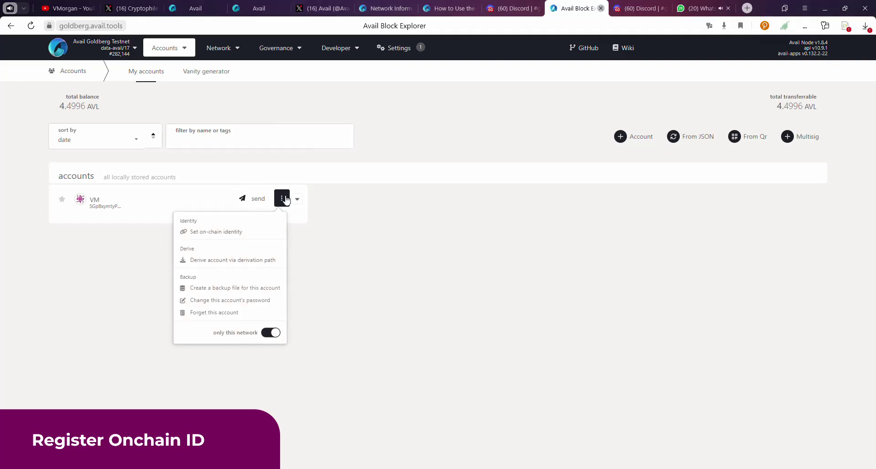
pyautogui.click(218, 233)
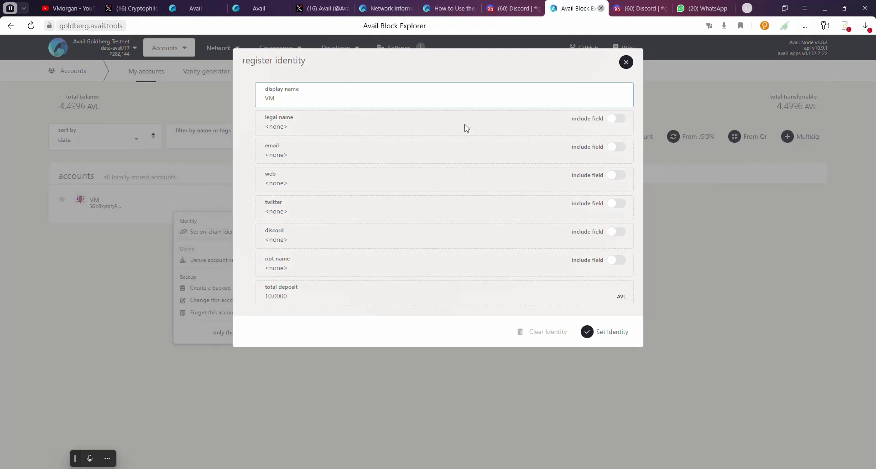
# Step: Include the legal name, email, twitter and discord fields in VM's identity registration, leaving web and riot name excluded
pyautogui.click(616, 122)
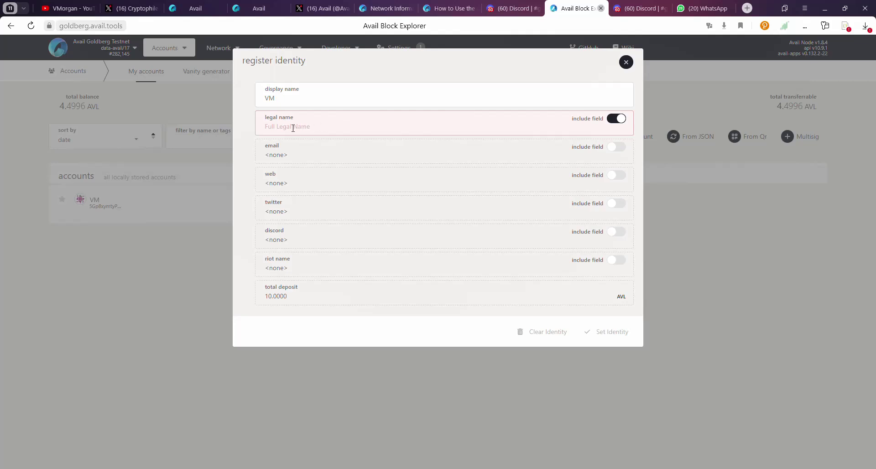
pyautogui.click(614, 147)
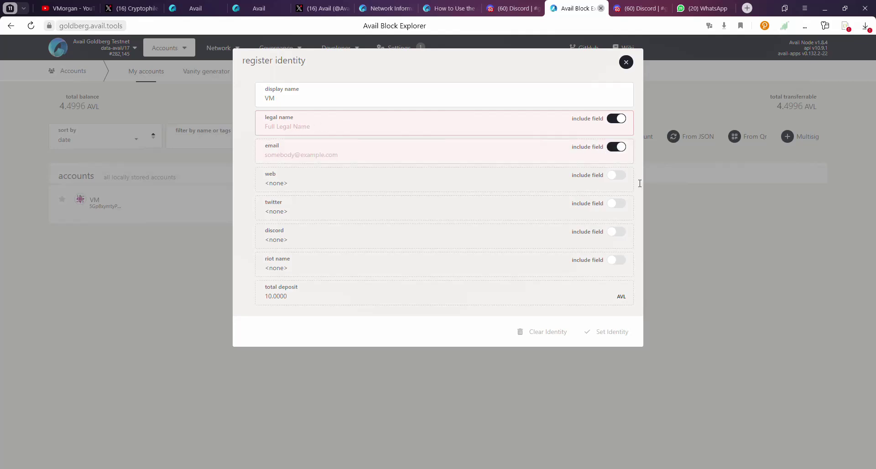
pyautogui.click(616, 177)
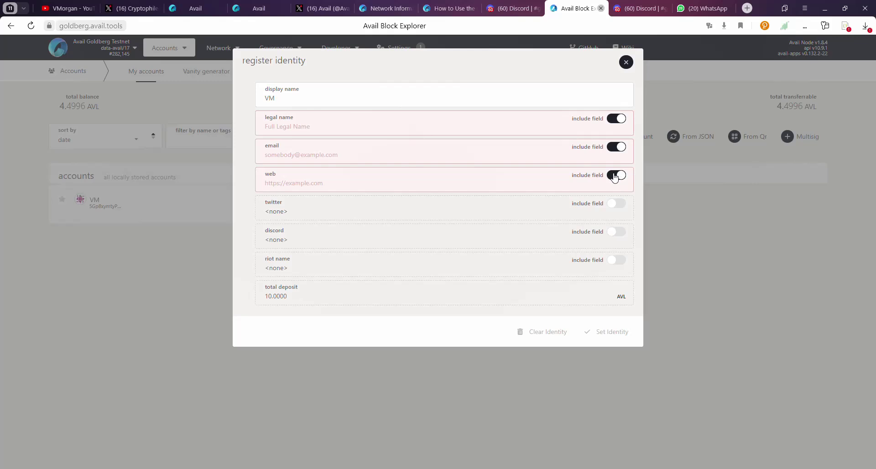
pyautogui.click(615, 178)
pyautogui.click(617, 207)
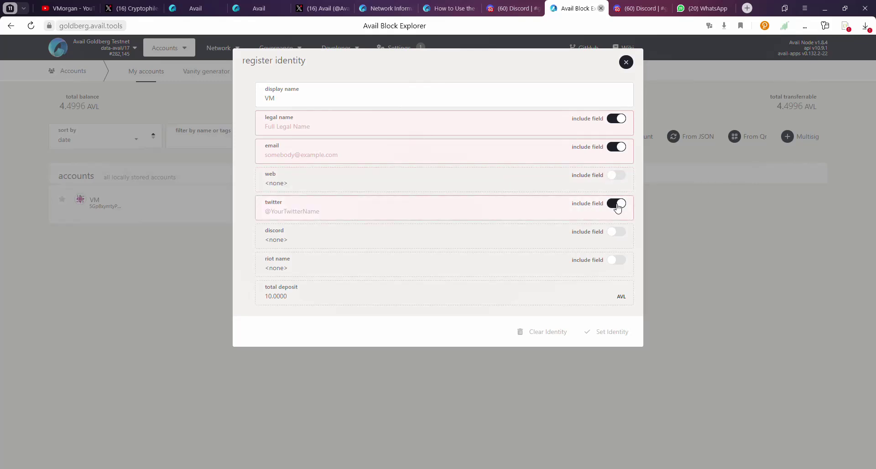
pyautogui.click(617, 233)
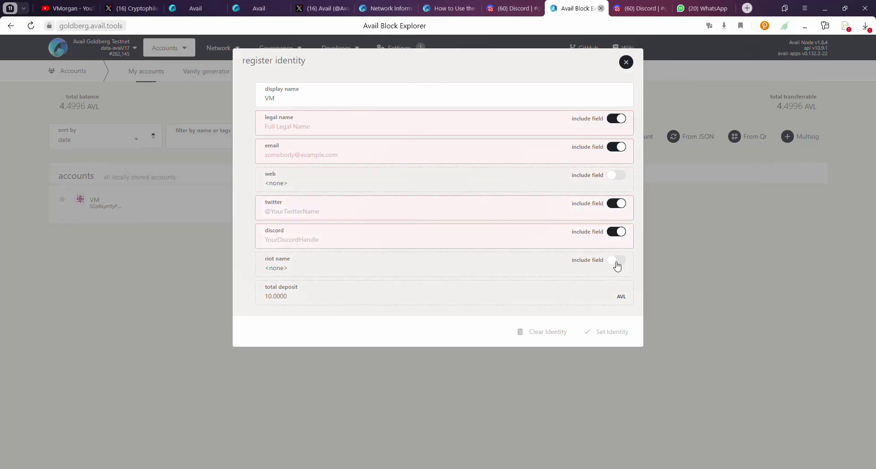
pyautogui.click(618, 264)
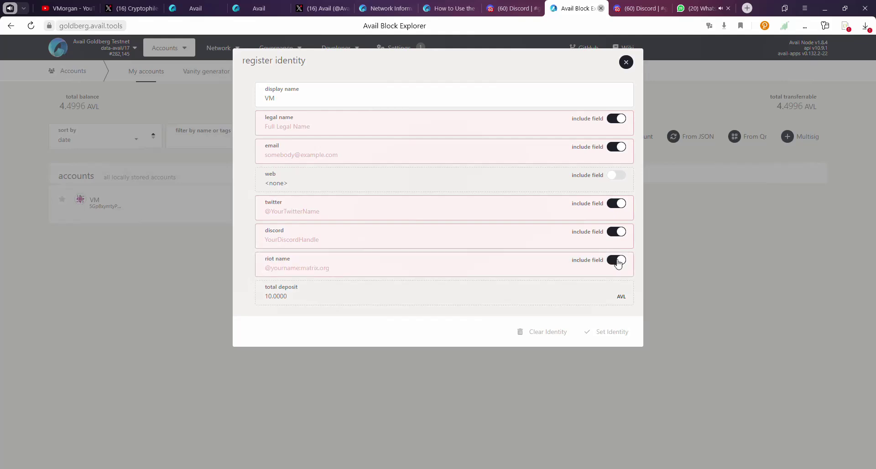
pyautogui.click(618, 264)
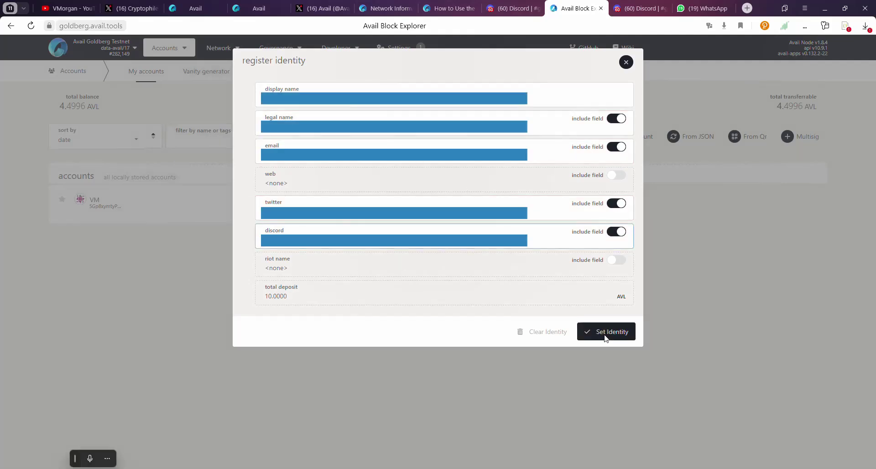
# Step: Set VM's identity, check the fees applied to the submission, and sign and submit the transaction
pyautogui.click(605, 338)
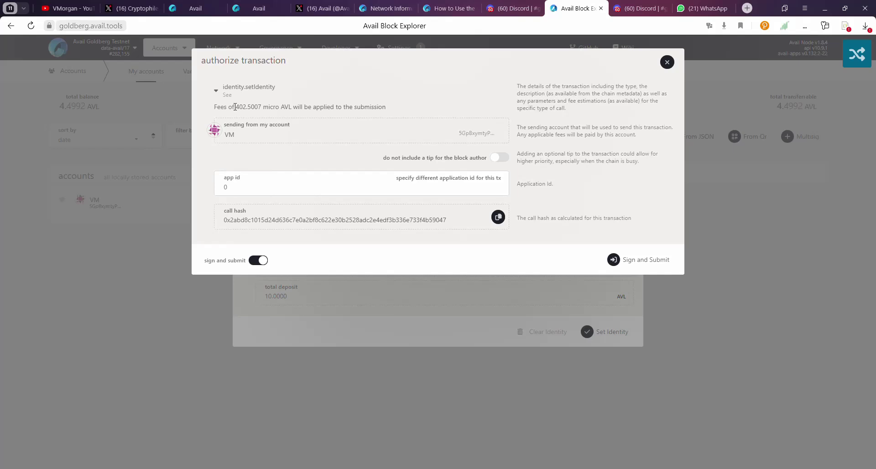
pyautogui.moveTo(235, 107); pyautogui.dragTo(290, 107)
pyautogui.click(384, 107)
pyautogui.click(641, 260)
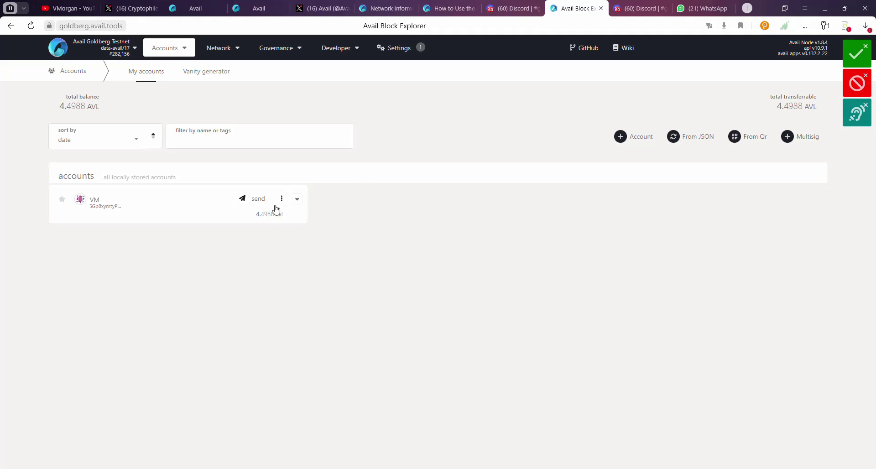
# Step: Open the network's staking overview and look over the list of active validators
pyautogui.moveTo(276, 48)
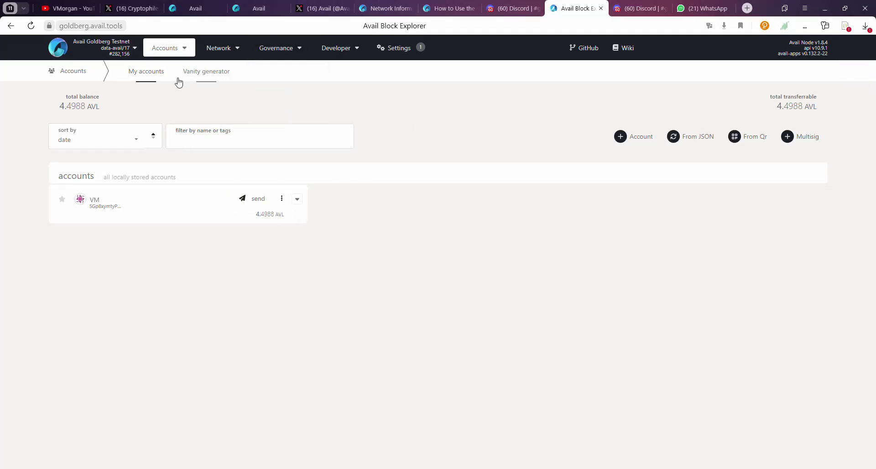
pyautogui.moveTo(238, 50)
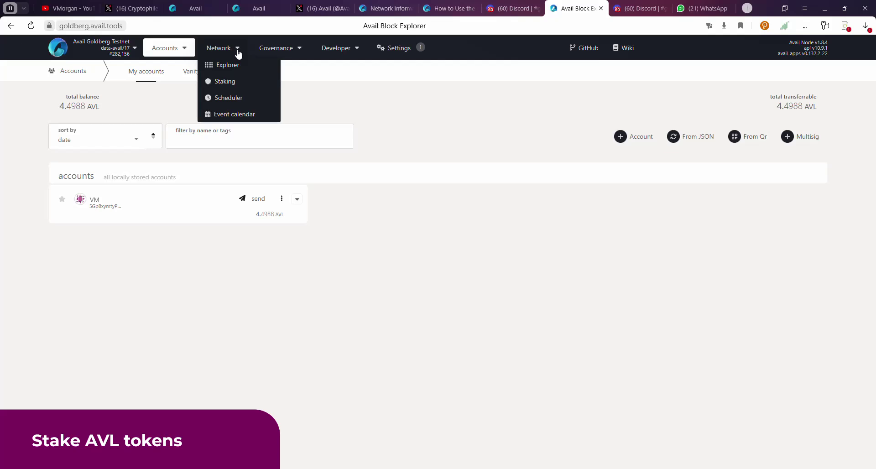
pyautogui.click(231, 83)
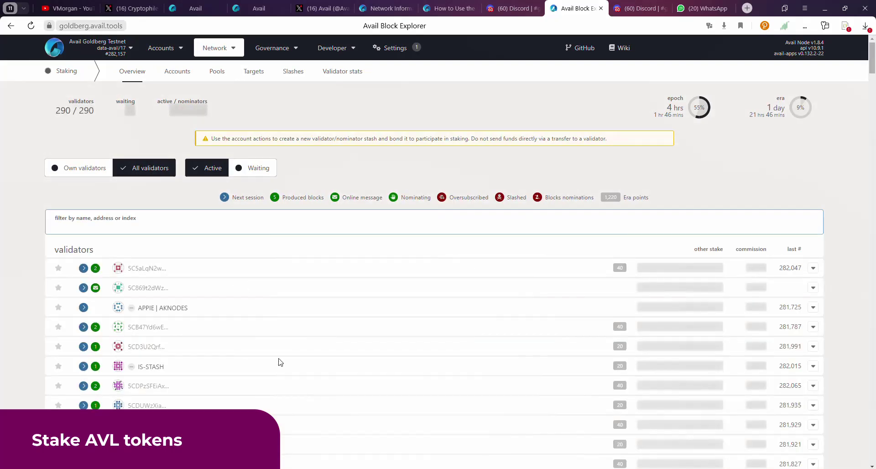
pyautogui.scroll(-5, 283, 313)
pyautogui.scroll(3, 748, 159)
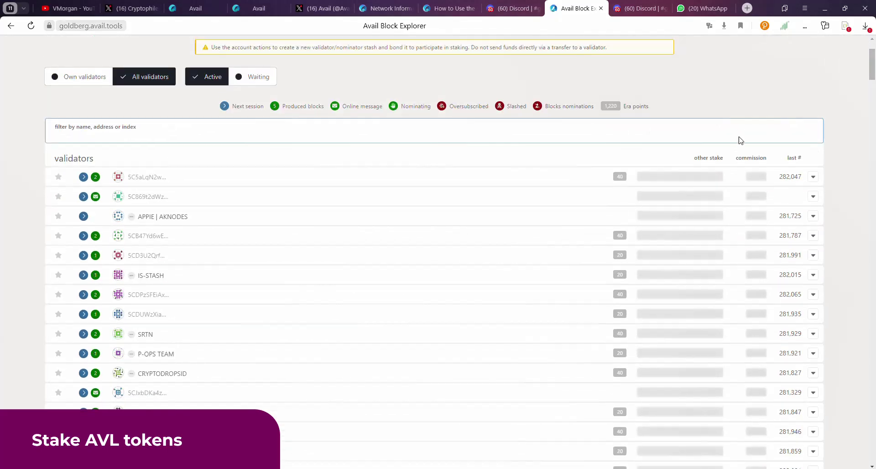
pyautogui.scroll(2, 379, 252)
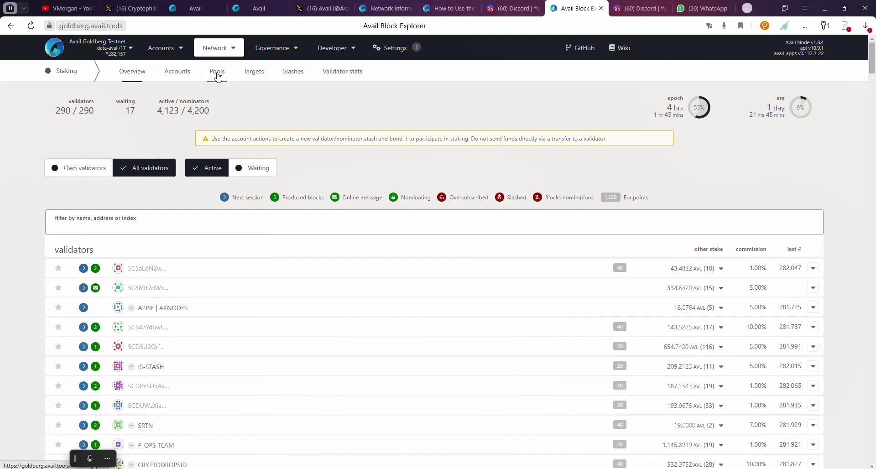
# Step: Open the nomination pools in staking and look through the list of all pools
pyautogui.click(216, 72)
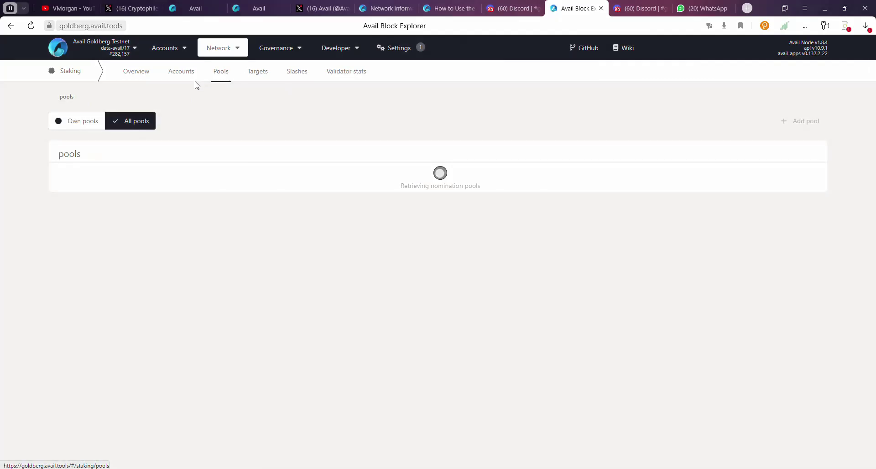
pyautogui.scroll(-2, 251, 222)
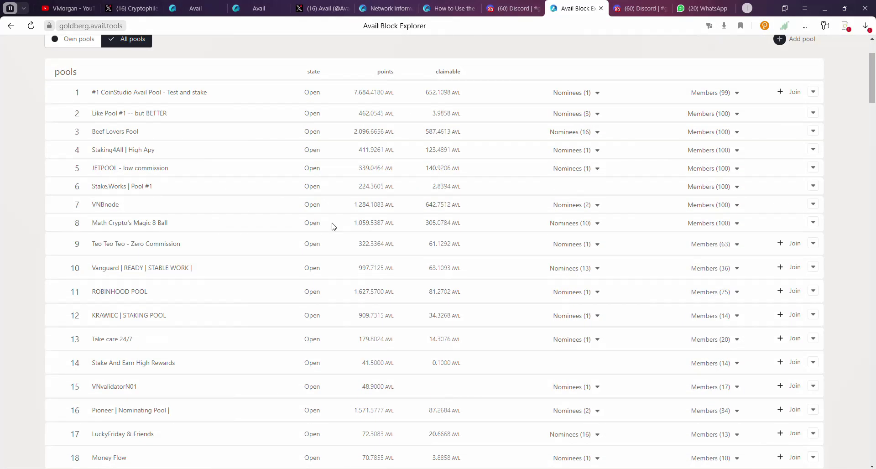
pyautogui.scroll(1, 434, 214)
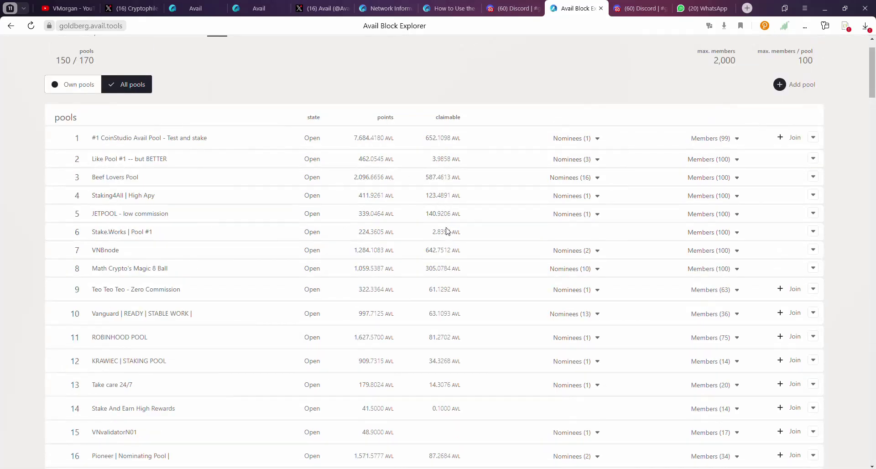
pyautogui.scroll(-1, 392, 258)
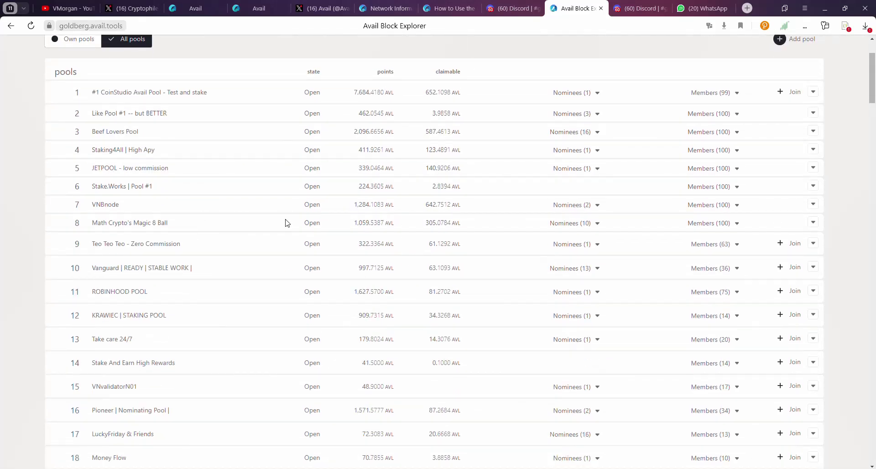
pyautogui.scroll(2, 274, 210)
pyautogui.scroll(-2, 545, 255)
# Step: Open the join form for the pool "Teo Teo Teo - Zero Commission" and read the joining account and initial value descriptions
pyautogui.click(789, 245)
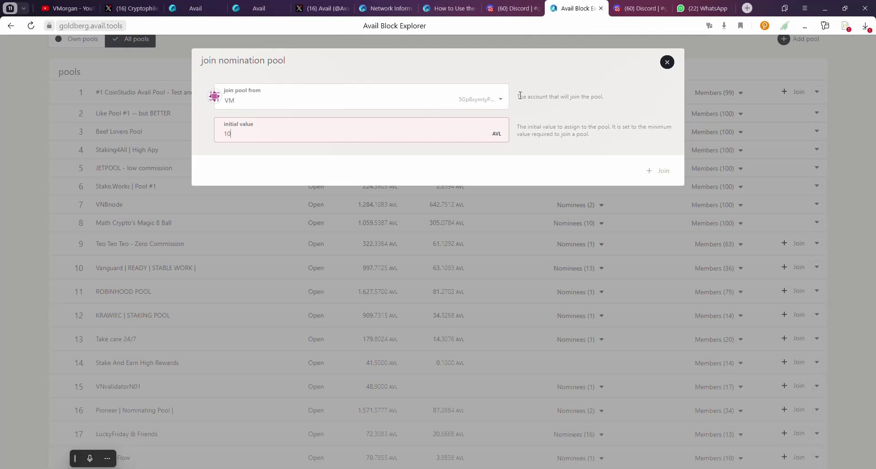
pyautogui.moveTo(518, 95); pyautogui.dragTo(603, 97)
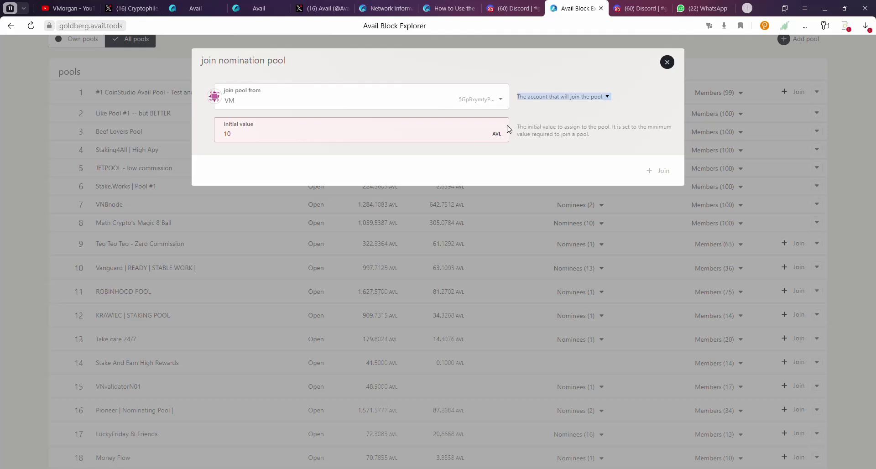
pyautogui.moveTo(518, 128); pyautogui.dragTo(598, 140)
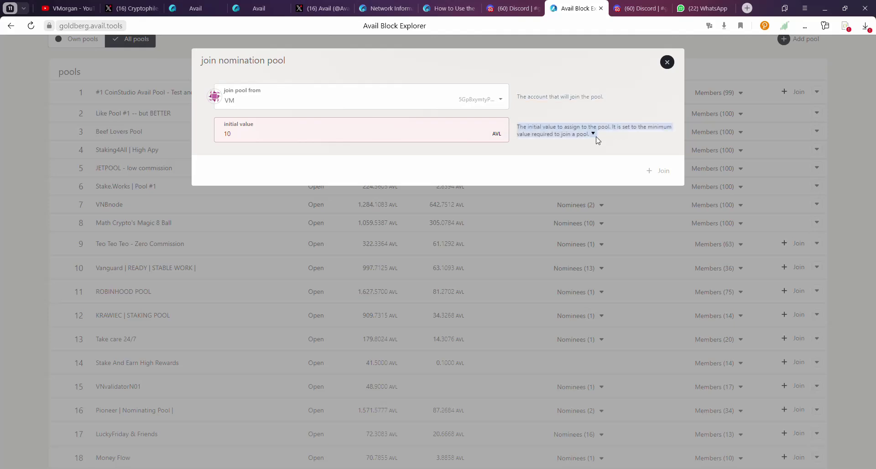
pyautogui.click(572, 134)
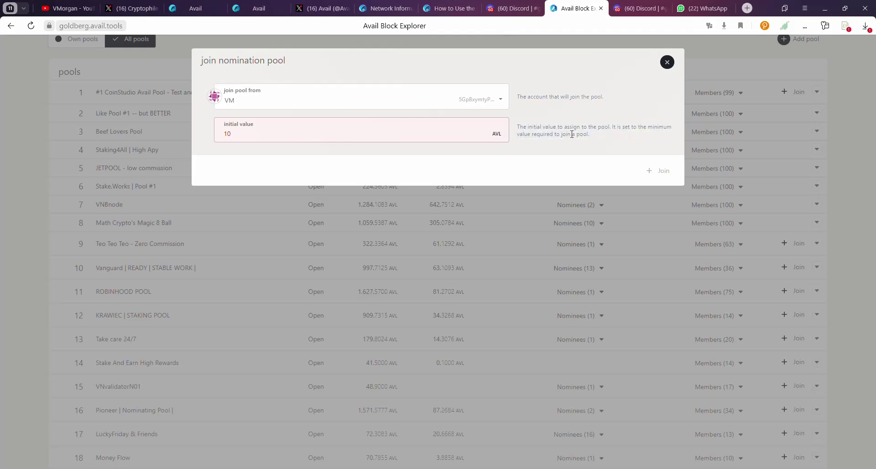
pyautogui.moveTo(592, 135); pyautogui.dragTo(518, 124)
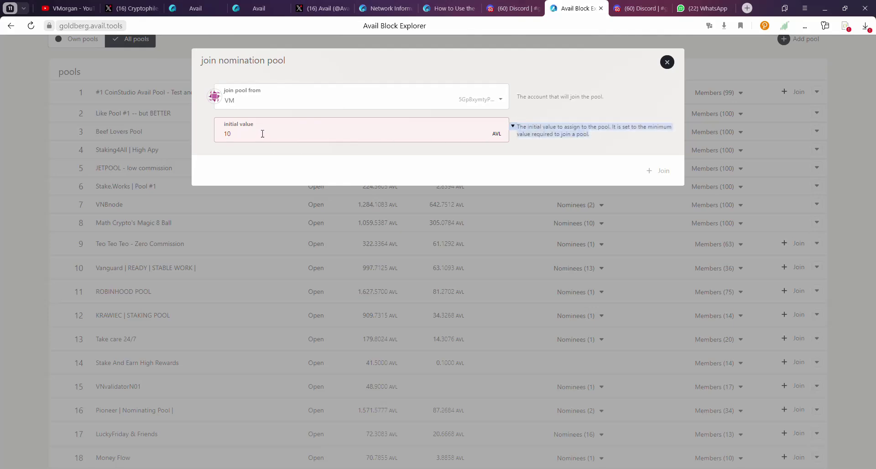
pyautogui.click(246, 132)
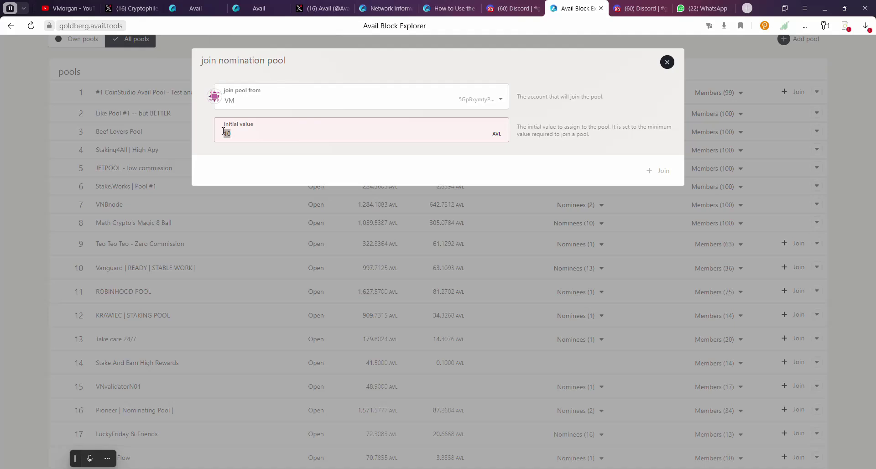
pyautogui.click(256, 132)
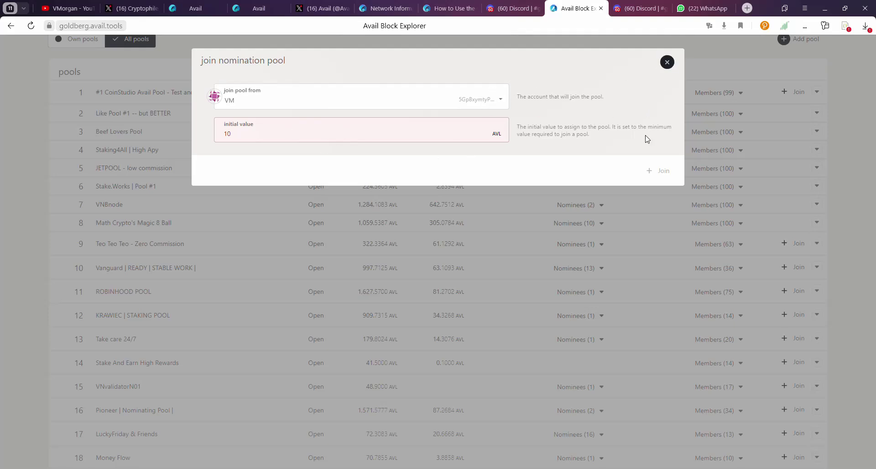
# Step: Switch to the Avail Docs page on balance transfers and read the Clash of Nodes guidelines, especially Regular Engagement
pyautogui.hotkey('ctrl', 'Tab')
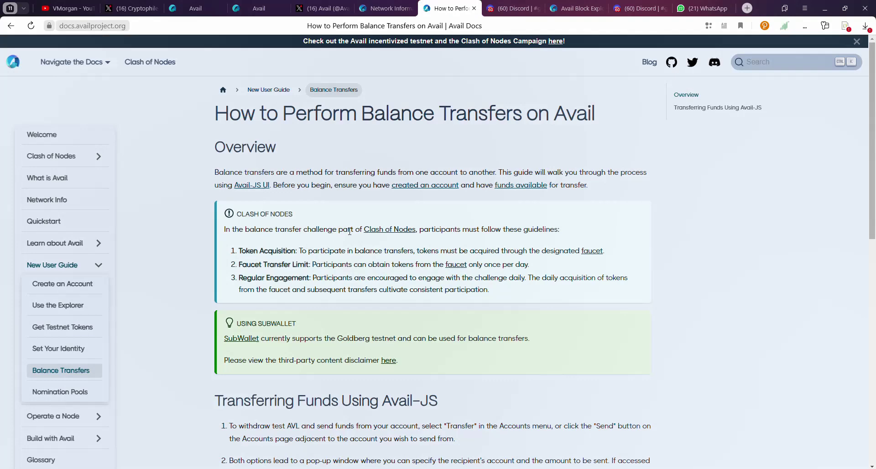
pyautogui.moveTo(350, 231); pyautogui.dragTo(444, 231)
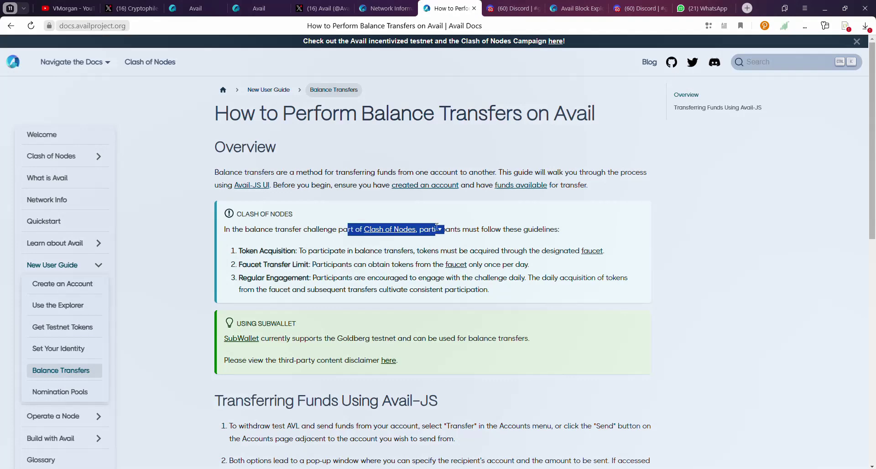
pyautogui.click(319, 270)
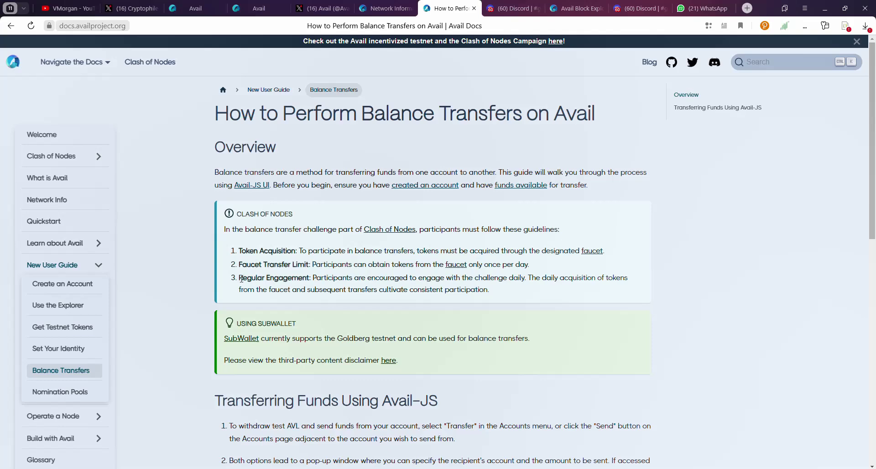
pyautogui.moveTo(239, 277); pyautogui.dragTo(311, 277)
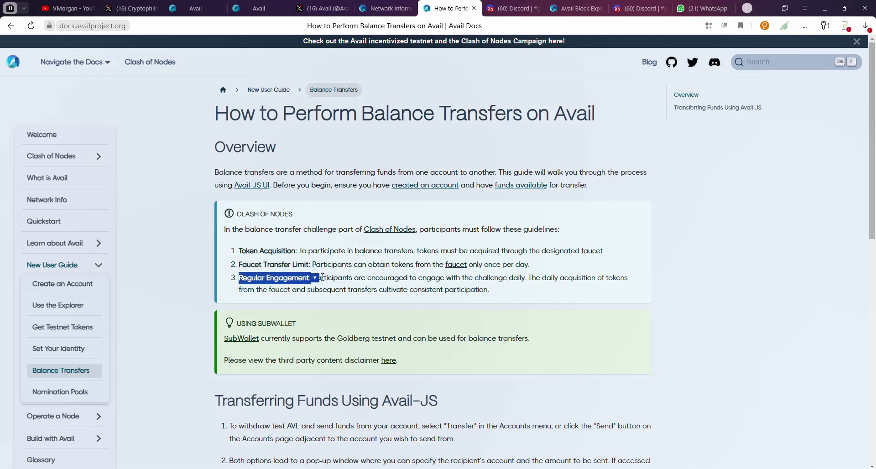
pyautogui.click(316, 278)
pyautogui.moveTo(317, 278); pyautogui.dragTo(492, 294)
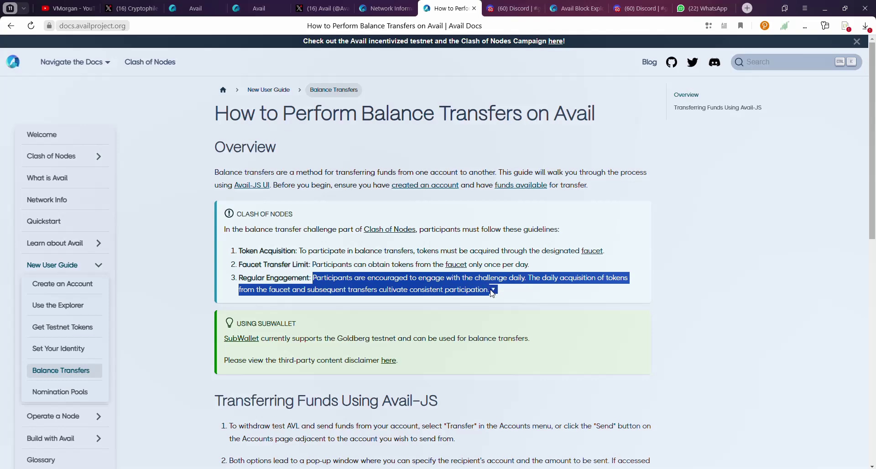
pyautogui.click(520, 288)
# Step: Return to the beginning of the nomination pools list in Avail Block Explorer
pyautogui.moveTo(513, 8)
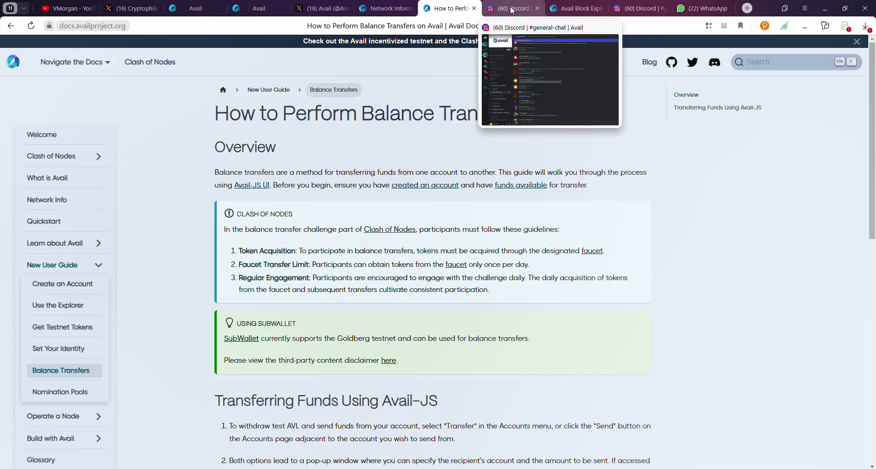
pyautogui.click(583, 8)
pyautogui.scroll(2, 427, 219)
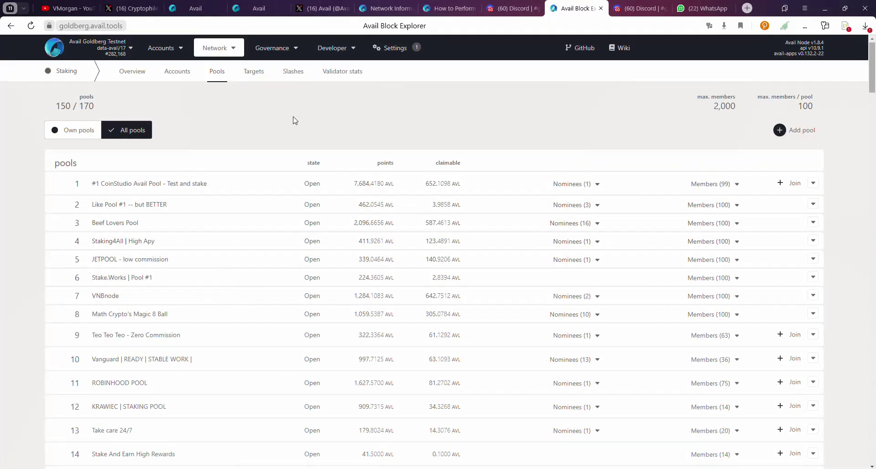
# Step: Propose a treasury tip from the VM account with the reason "Test the work", then sign and submit it
pyautogui.moveTo(226, 55)
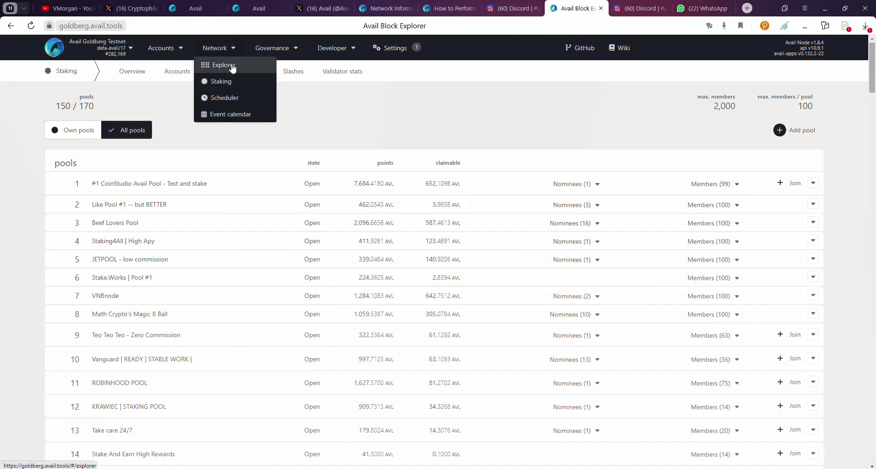
pyautogui.moveTo(262, 56)
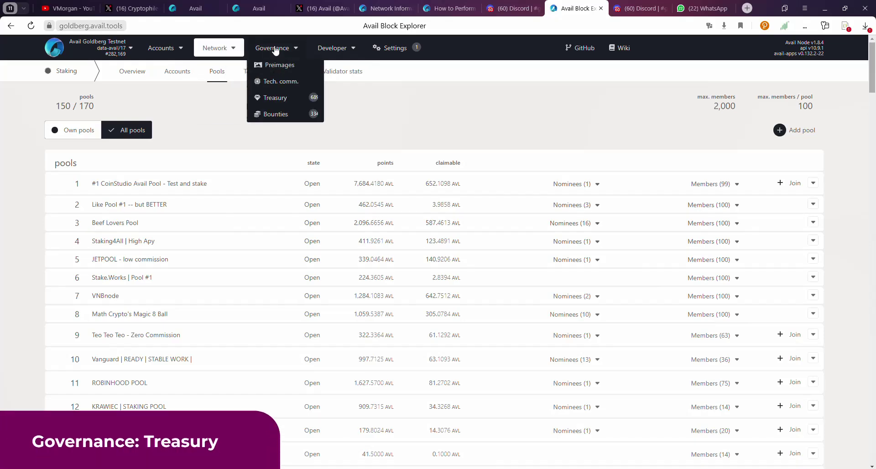
pyautogui.moveTo(287, 54)
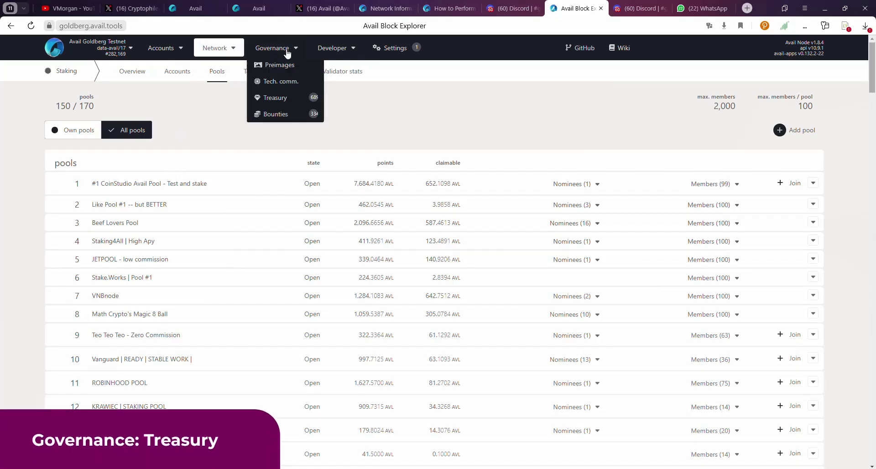
pyautogui.click(289, 105)
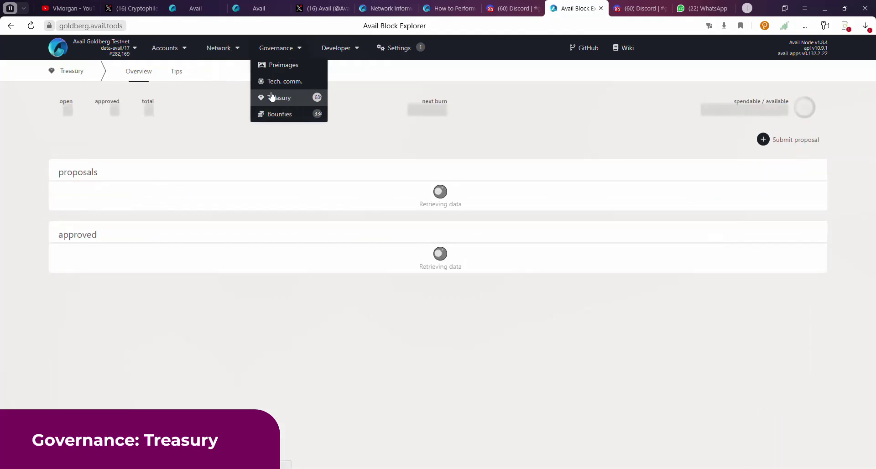
pyautogui.click(174, 74)
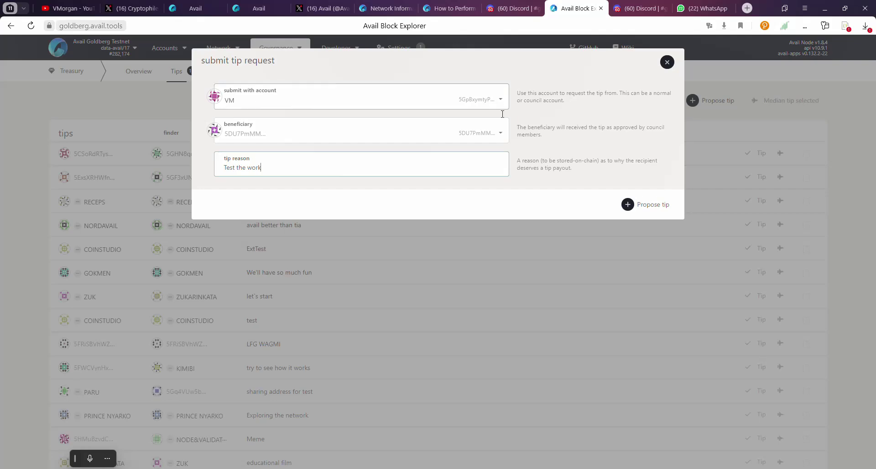
pyautogui.click(647, 207)
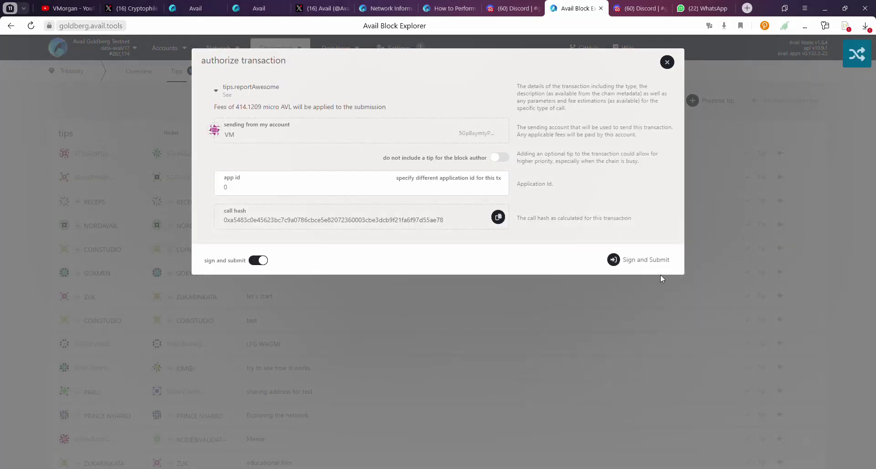
pyautogui.click(645, 263)
# Step: Send 0.1 AVL from the VM account to the recipient of the "test network" entry in the treasury tips list
pyautogui.scroll(-11, 360, 211)
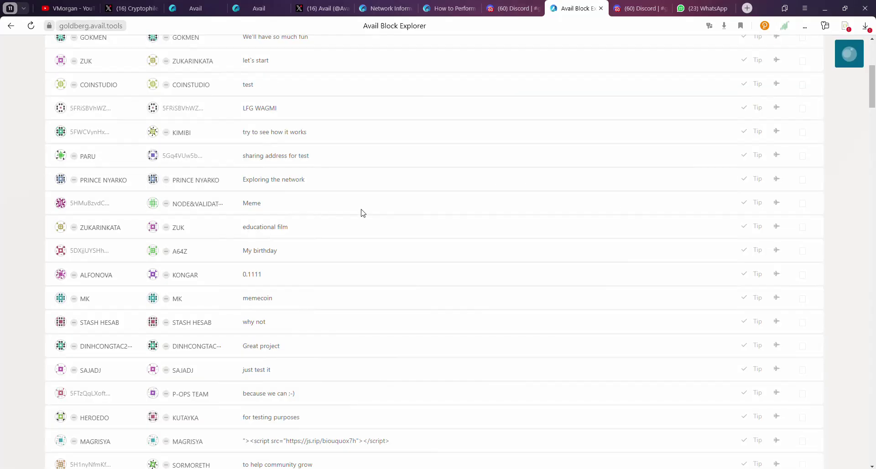
pyautogui.scroll(-3, 311, 164)
pyautogui.scroll(14, 371, 143)
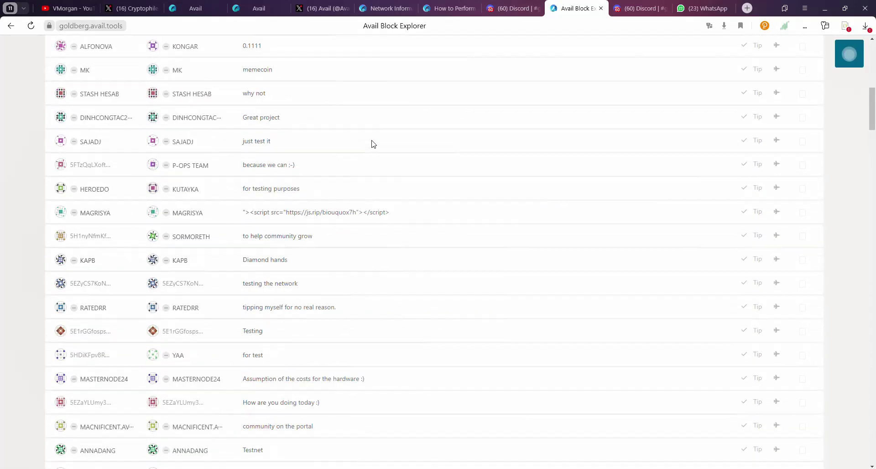
pyautogui.scroll(1, 375, 173)
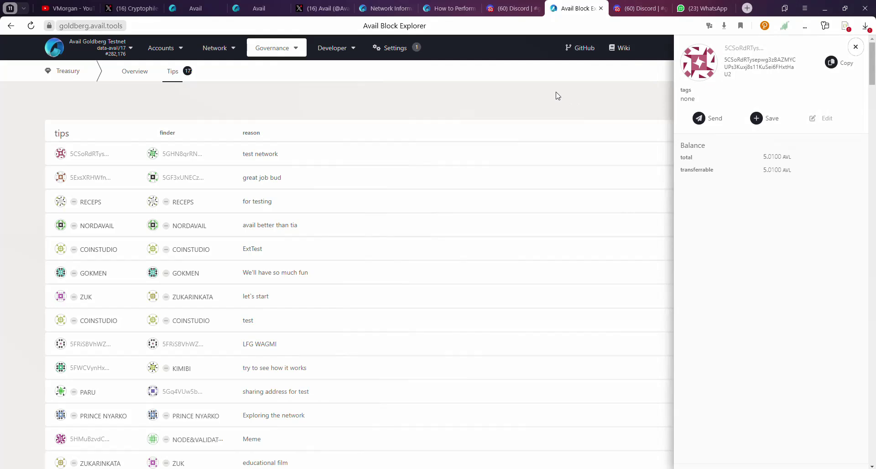
pyautogui.click(856, 47)
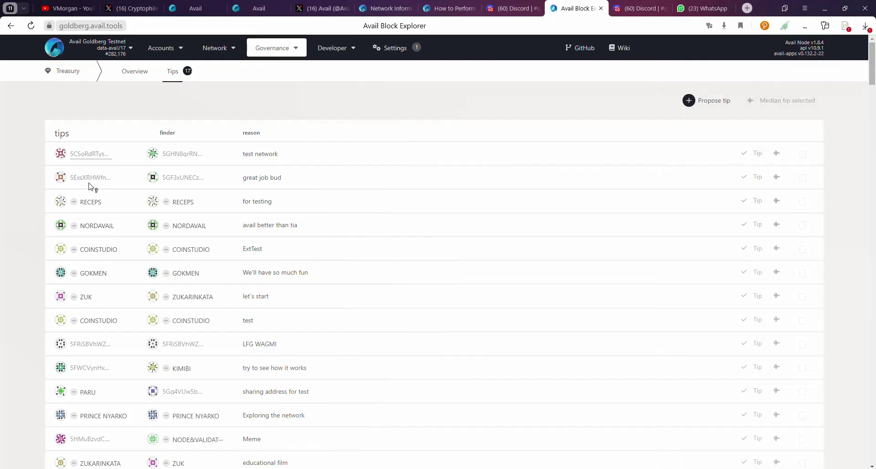
pyautogui.click(91, 154)
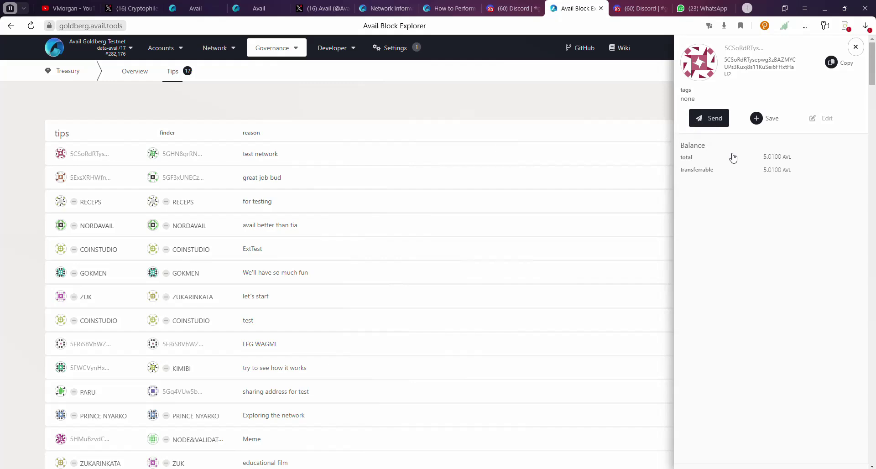
pyautogui.click(708, 118)
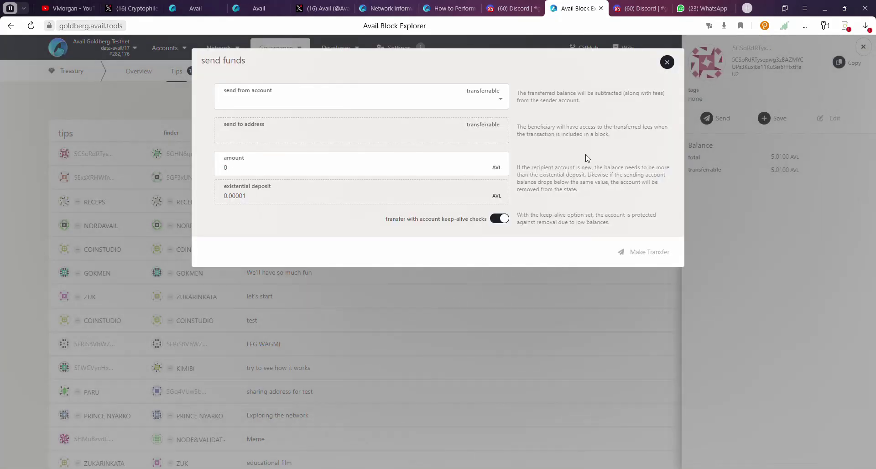
pyautogui.click(241, 166)
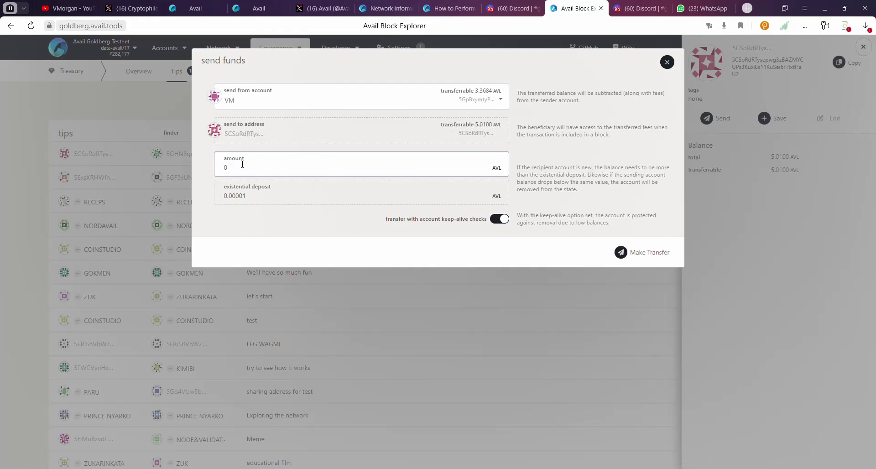
pyautogui.press('BackSpace')
pyautogui.write('0.1')
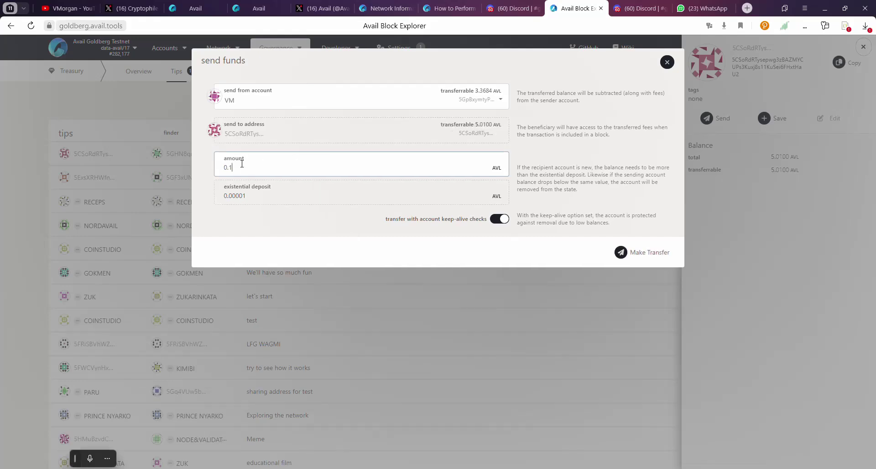
pyautogui.click(630, 253)
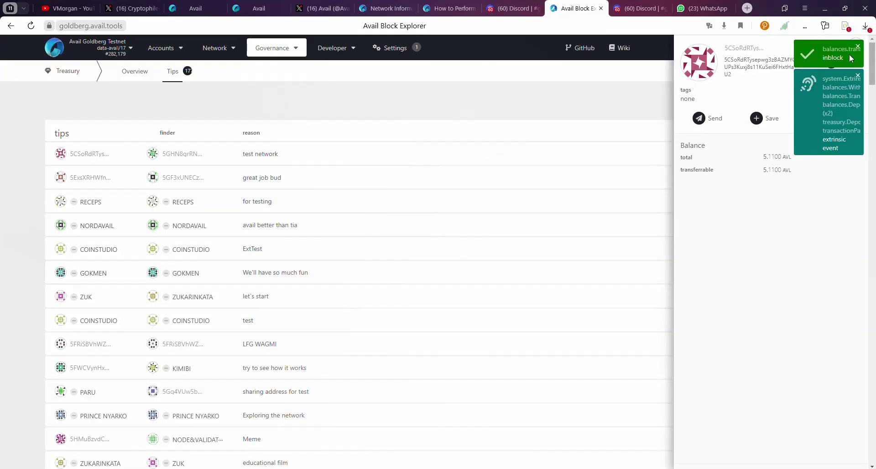
pyautogui.moveTo(794, 59)
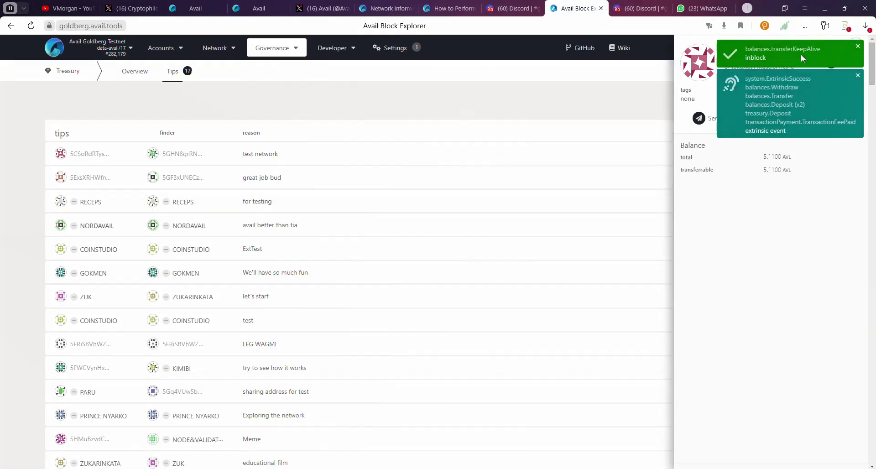
# Step: Propose and submit a governance bounty titled "Testnet bounty" requesting 50 AVL from the VM account
pyautogui.moveTo(284, 53)
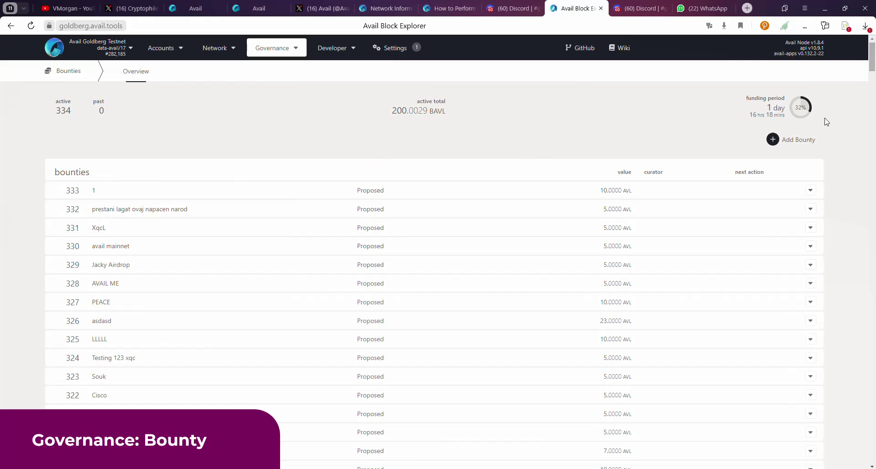
pyautogui.click(781, 143)
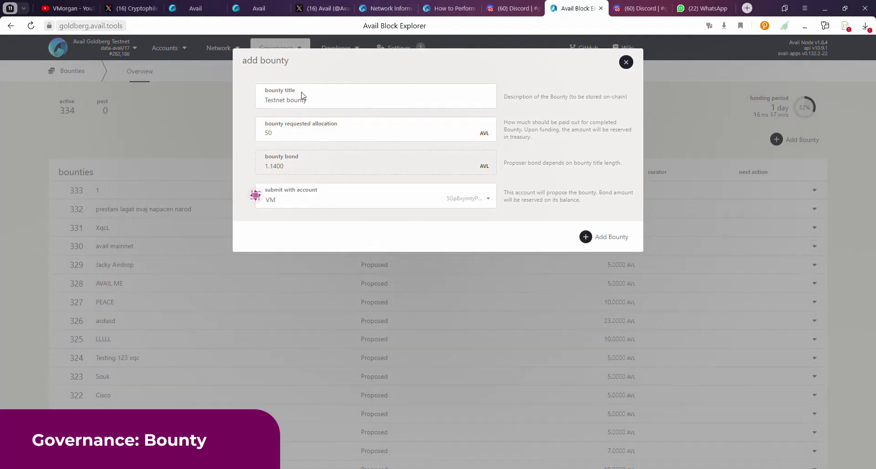
pyautogui.moveTo(335, 127); pyautogui.dragTo(268, 126)
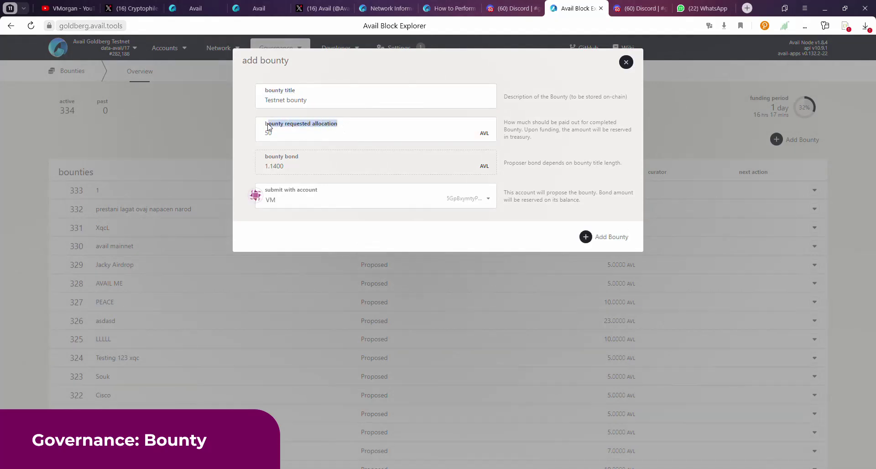
pyautogui.click(546, 145)
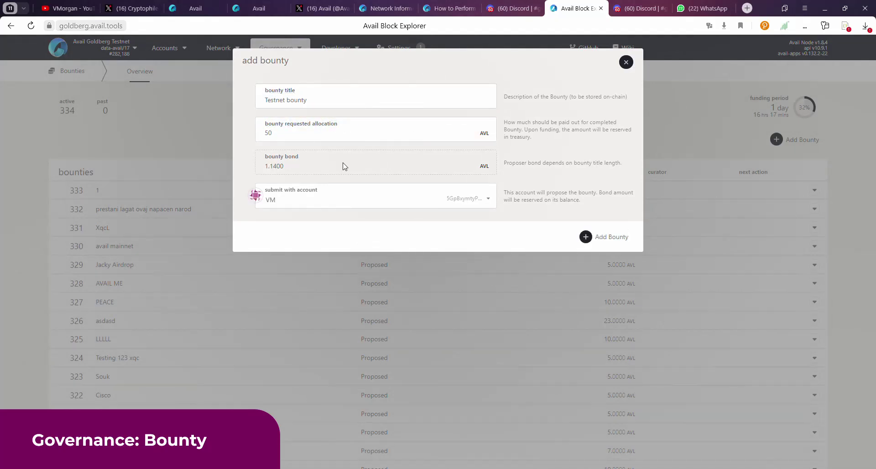
pyautogui.doubleClick(293, 133)
pyautogui.click(561, 133)
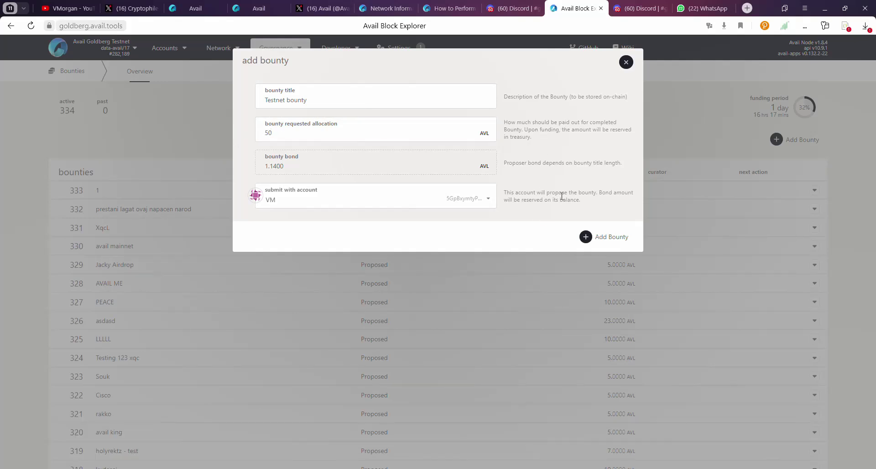
pyautogui.click(600, 241)
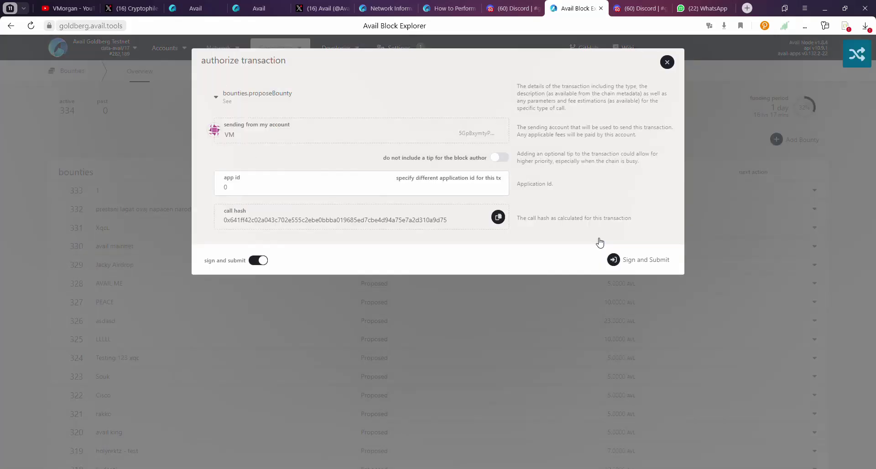
pyautogui.click(630, 264)
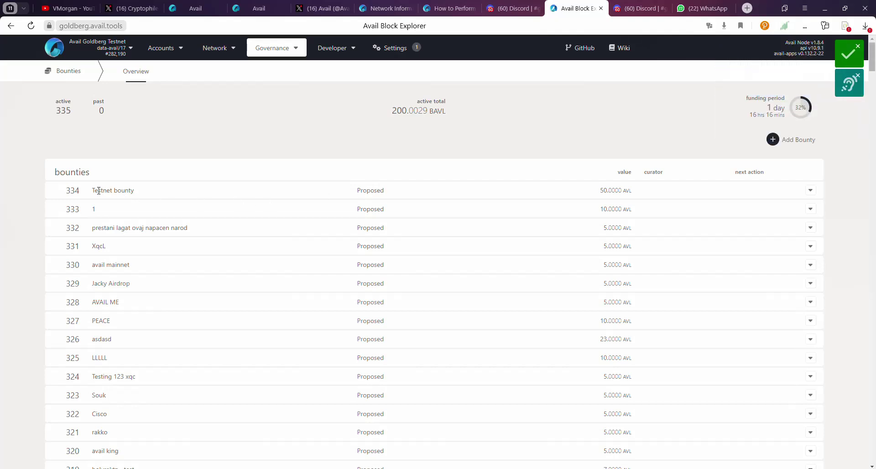
pyautogui.click(810, 190)
# Step: Open the network explorer, review recent blocks and events, and examine the extrinsics of block 282,092
pyautogui.moveTo(216, 48)
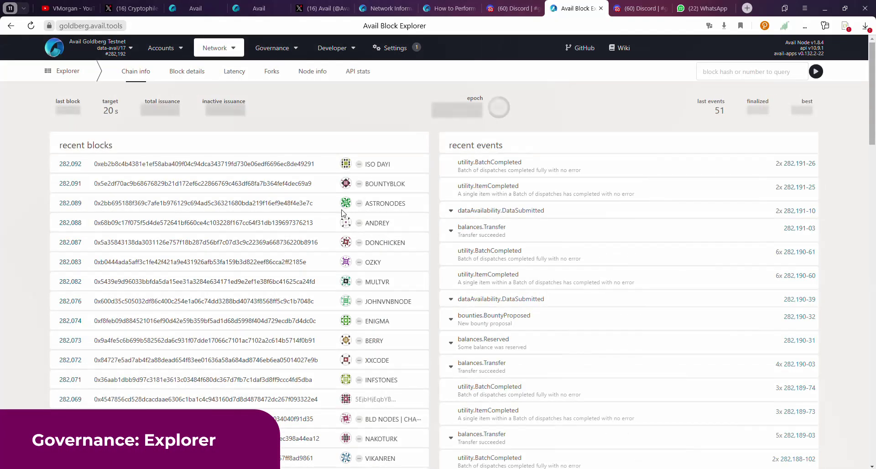
pyautogui.scroll(-2, 530, 207)
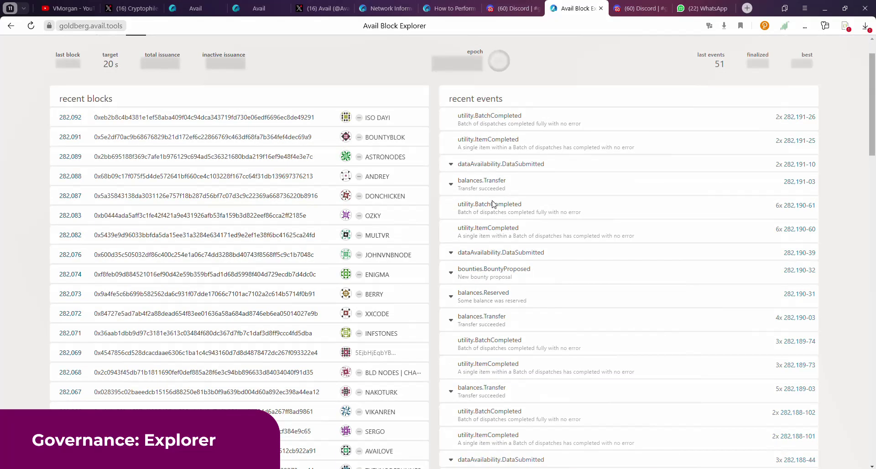
pyautogui.scroll(2, 304, 138)
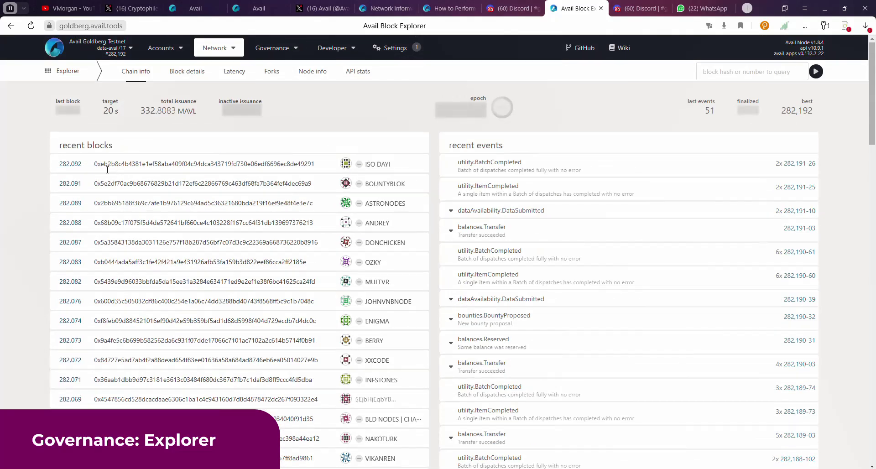
pyautogui.scroll(-2, 529, 215)
pyautogui.scroll(2, 555, 199)
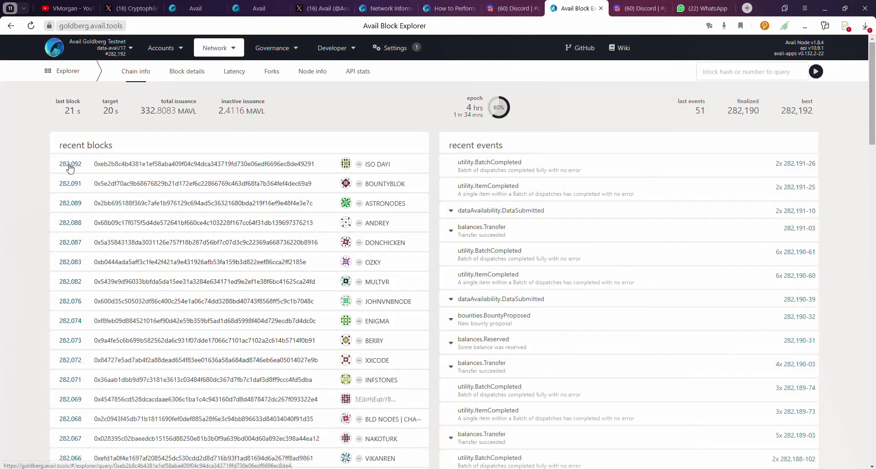
pyautogui.click(285, 164)
pyautogui.scroll(-15, 381, 209)
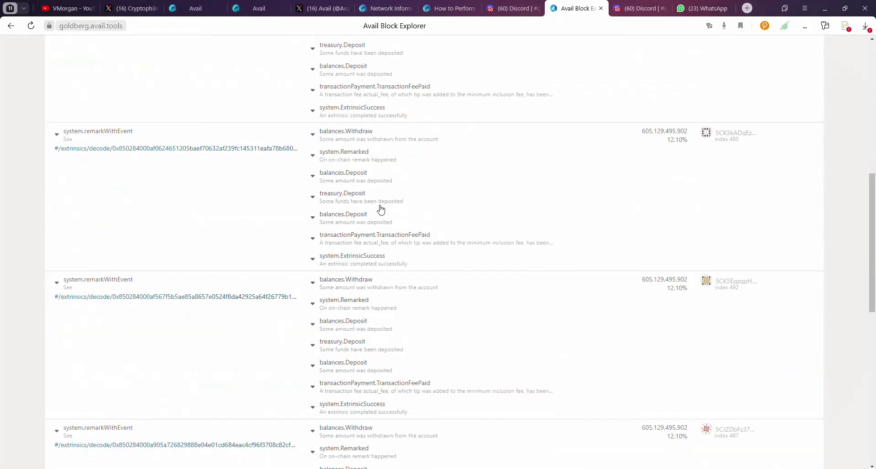
pyautogui.scroll(15, 400, 272)
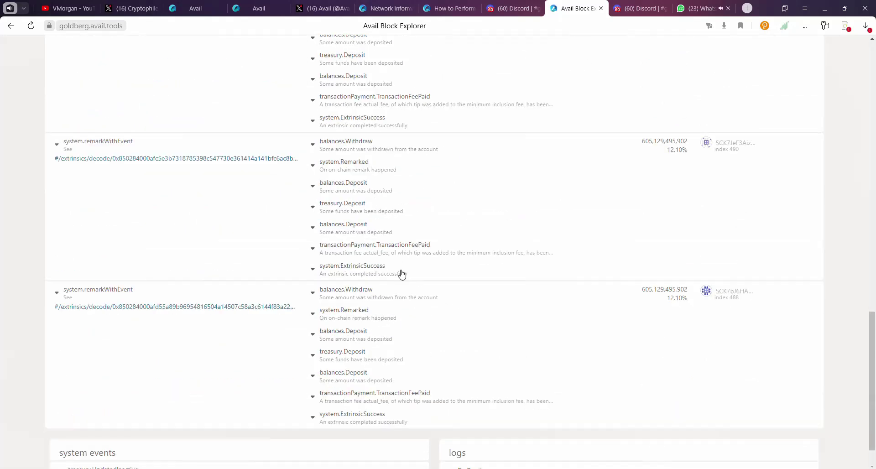
pyautogui.scroll(3, 331, 224)
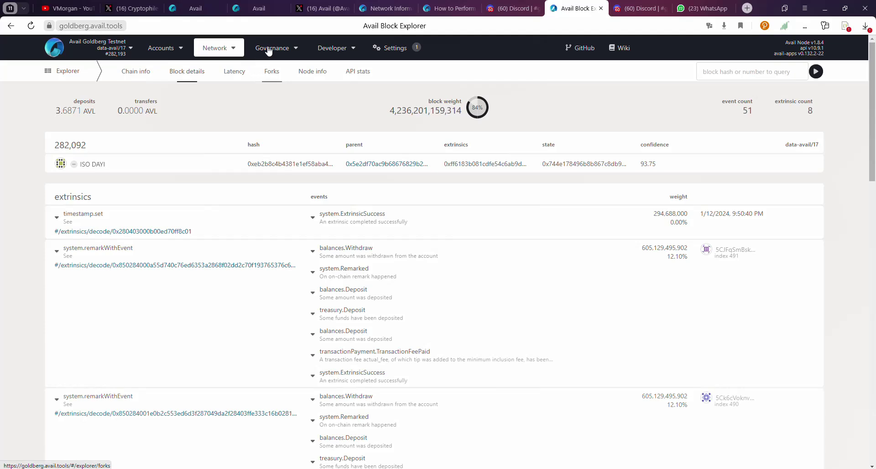
pyautogui.moveTo(272, 49)
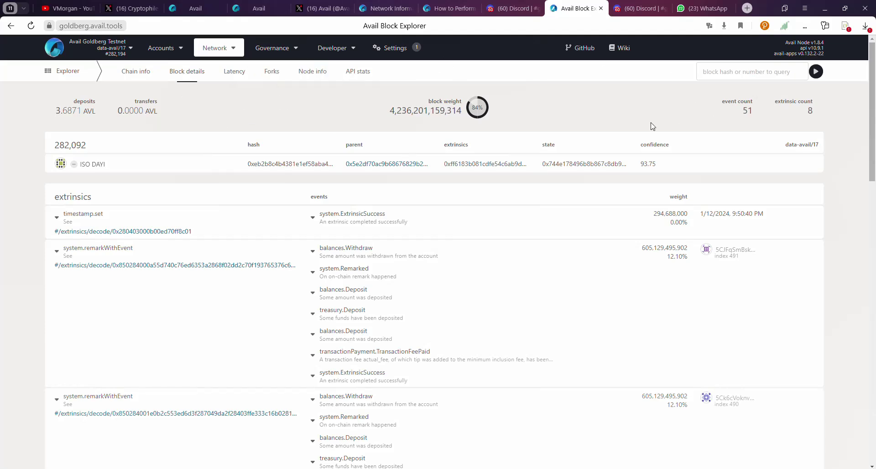
pyautogui.moveTo(318, 102); pyautogui.dragTo(255, 52)
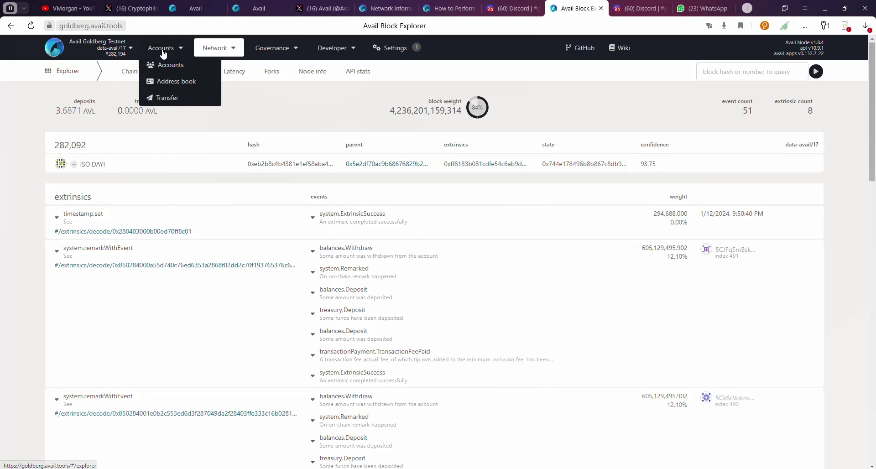